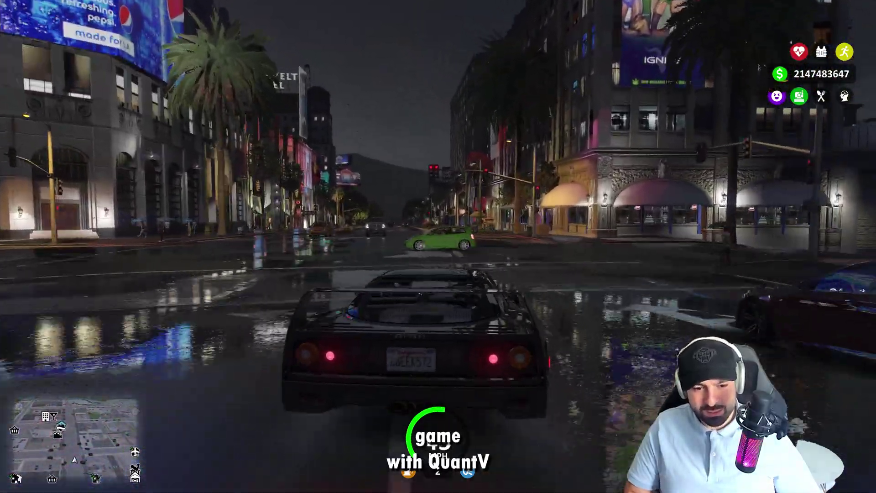
- Drive the black sports car through the rainy intersection and bring up the QuantV trainer menu
{"action": "key", "text": "w"}
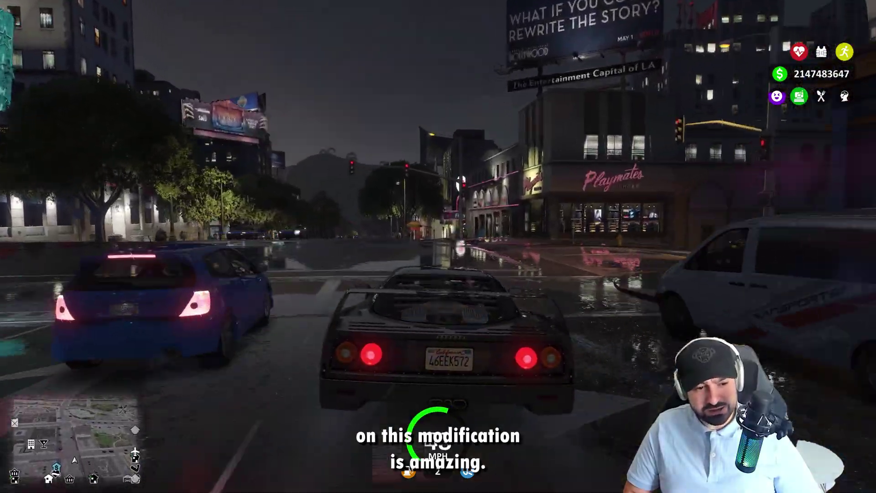
{"action": "key", "text": "a"}
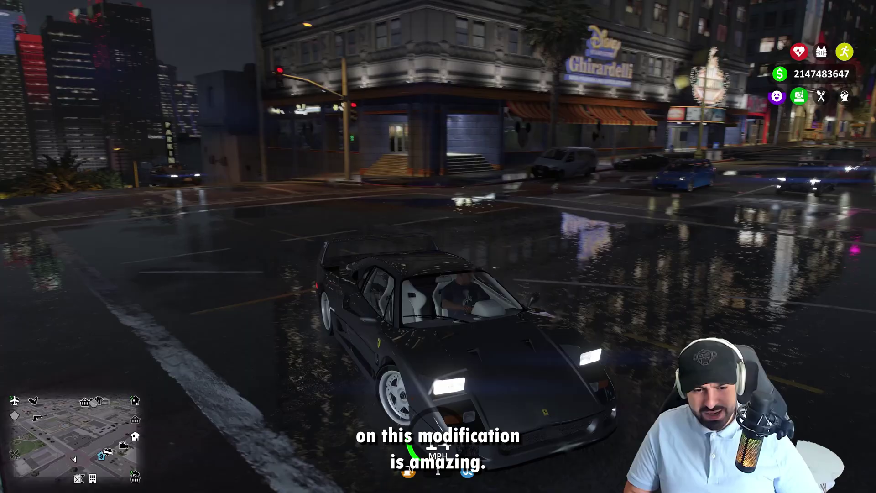
{"action": "key", "text": "a"}
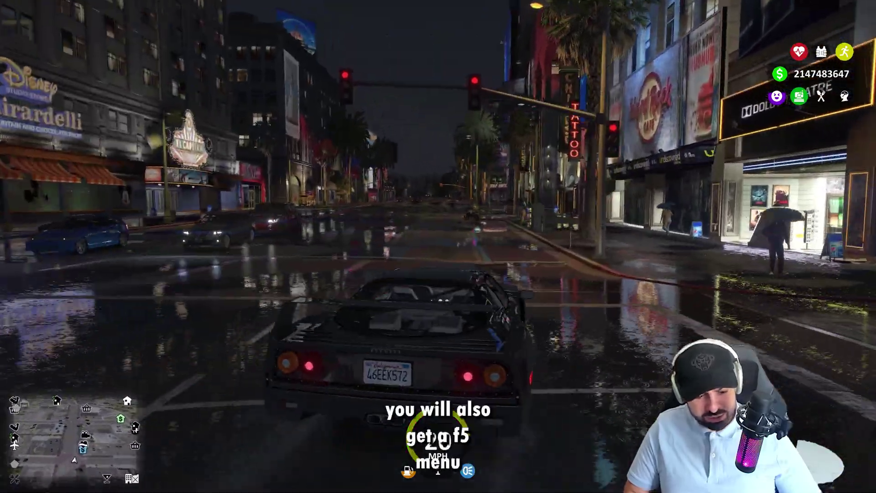
{"action": "key", "text": "F5"}
{"action": "key", "text": "a"}
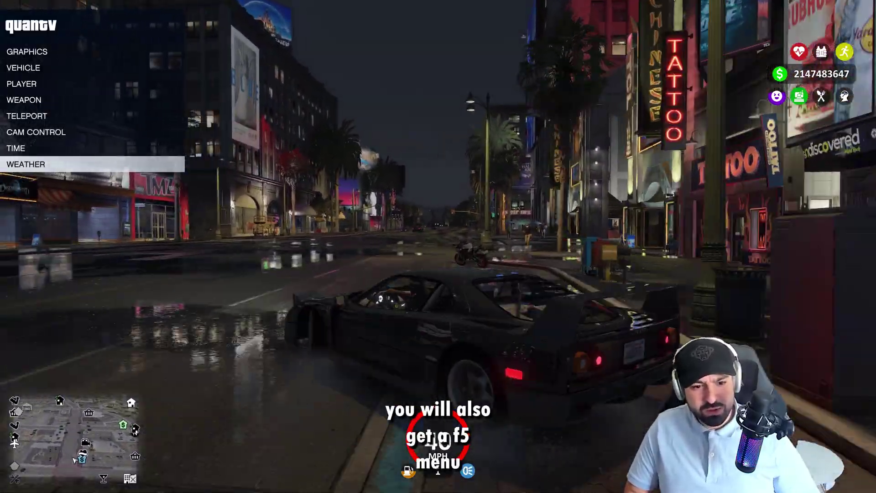
{"action": "key", "text": "a"}
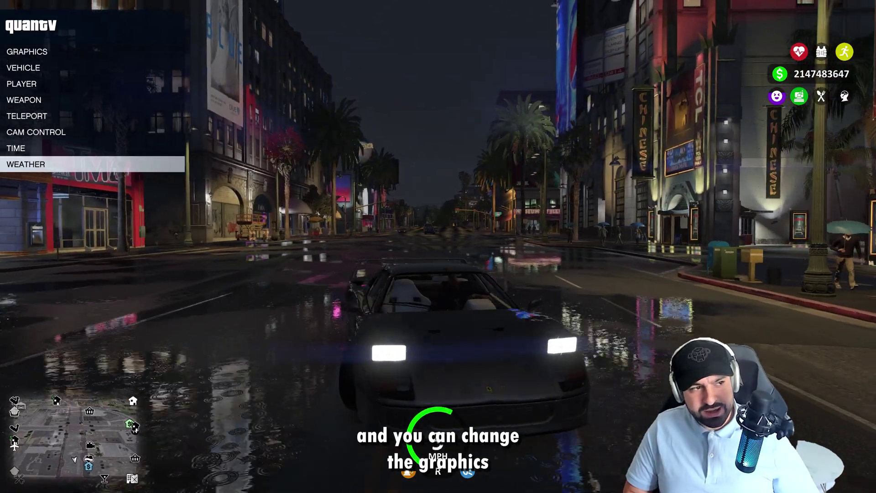
- Move to the trainer's vehicle options while accelerating down the street, then hide the menu
{"action": "key", "text": "Down"}
{"action": "key", "text": "Down"}
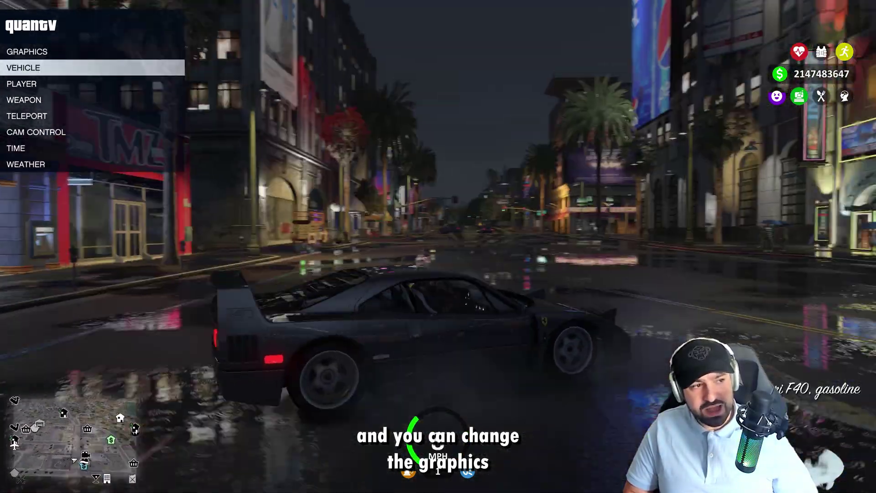
{"action": "key", "text": "w"}
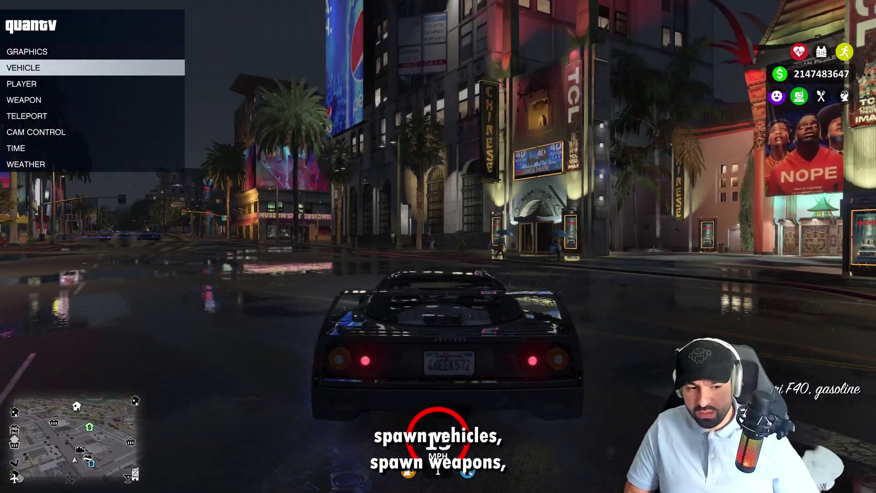
{"action": "key", "text": "a"}
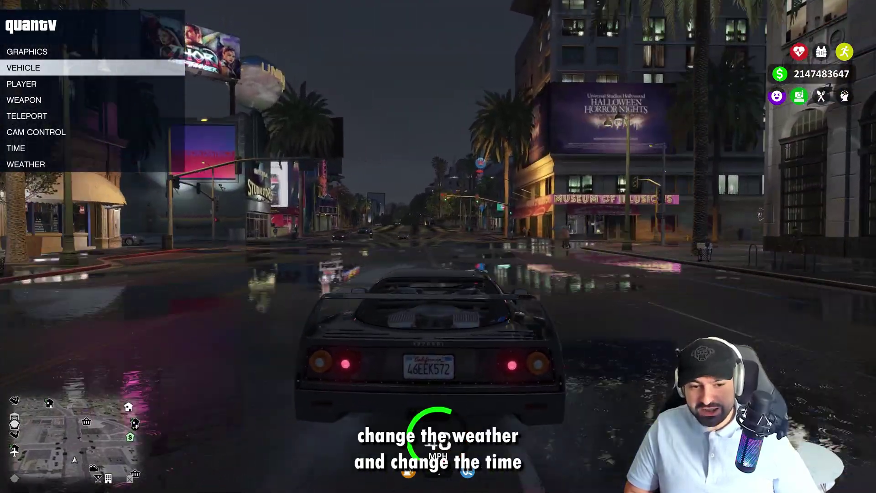
{"action": "key", "text": "w"}
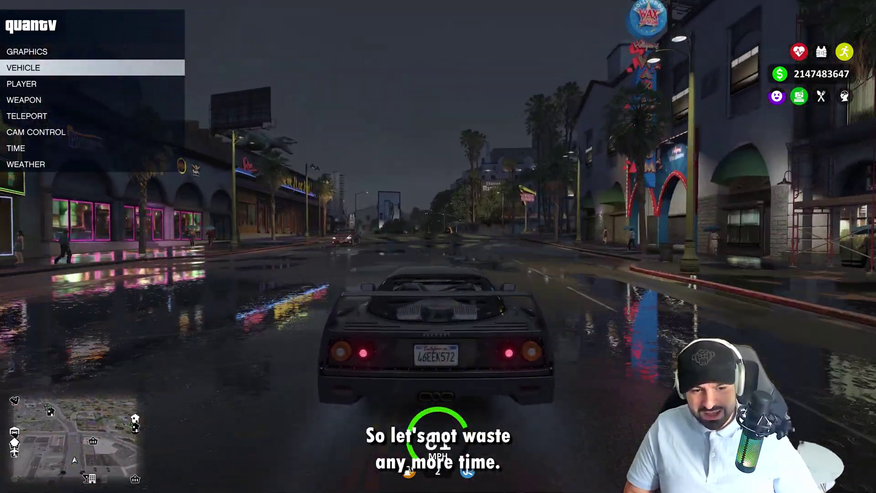
{"action": "key", "text": "d"}
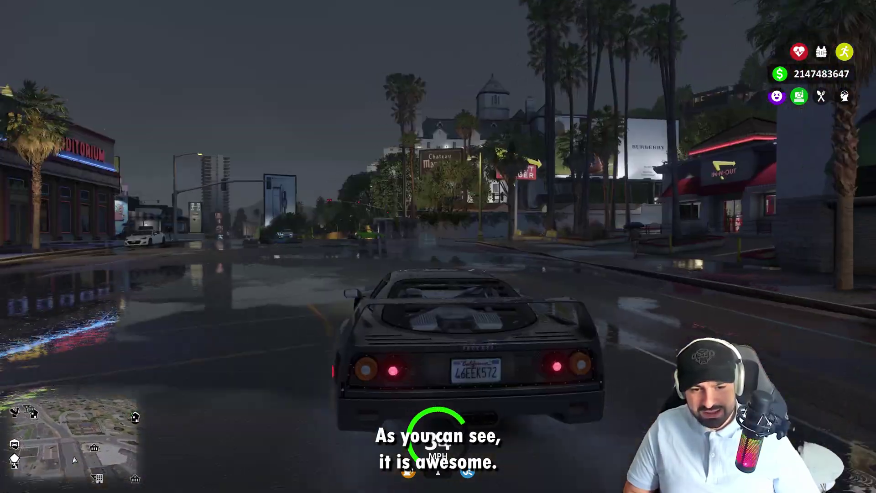
- Brake into a sharp left turn, accelerate, then handbrake-spin the car to a sliding stop
{"action": "key", "text": "a"}
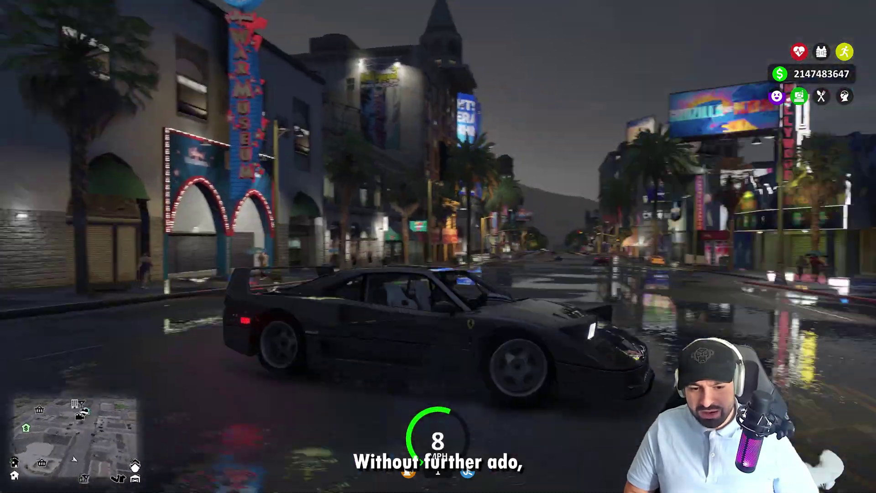
{"action": "key", "text": "w"}
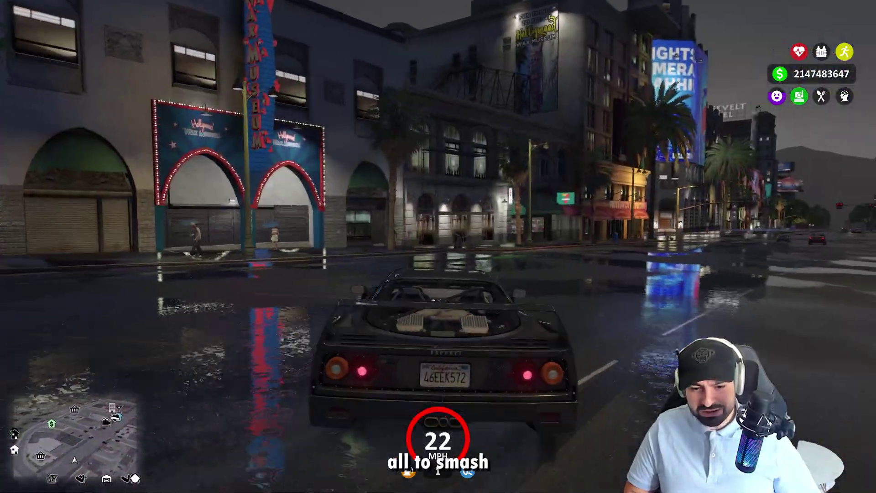
{"action": "key", "text": "w"}
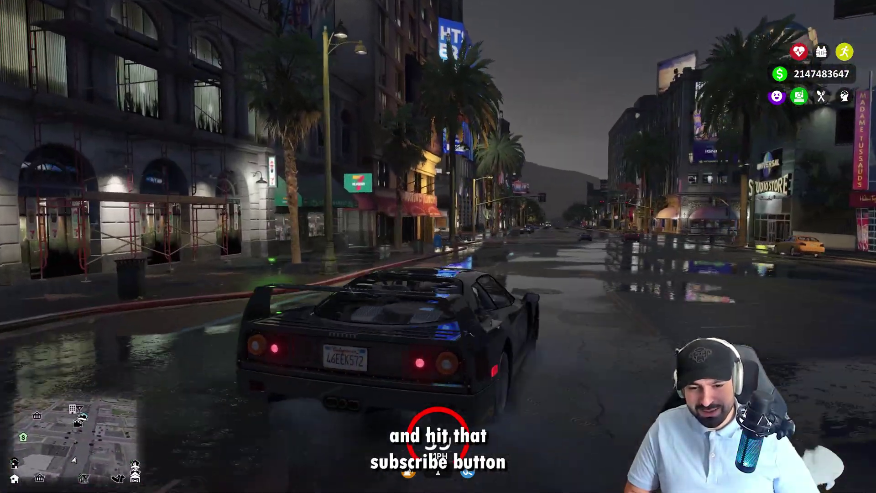
{"action": "key", "text": "a"}
{"action": "key", "text": "space"}
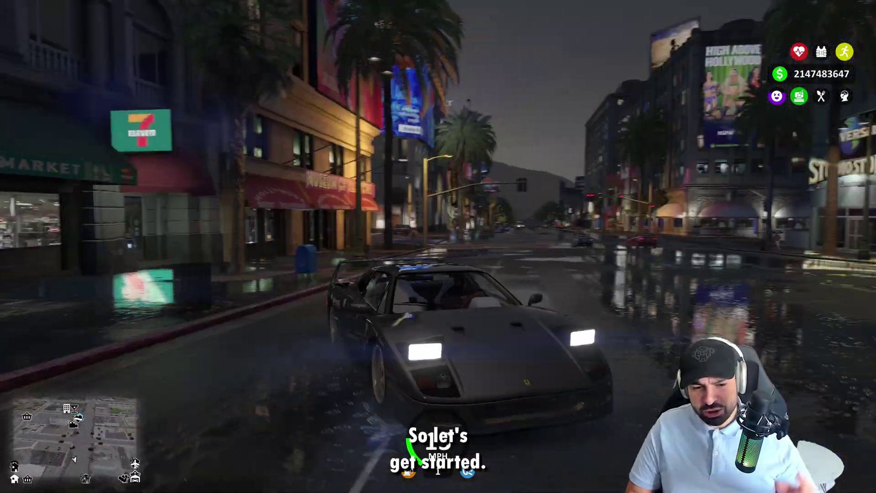
{"action": "key", "text": "space"}
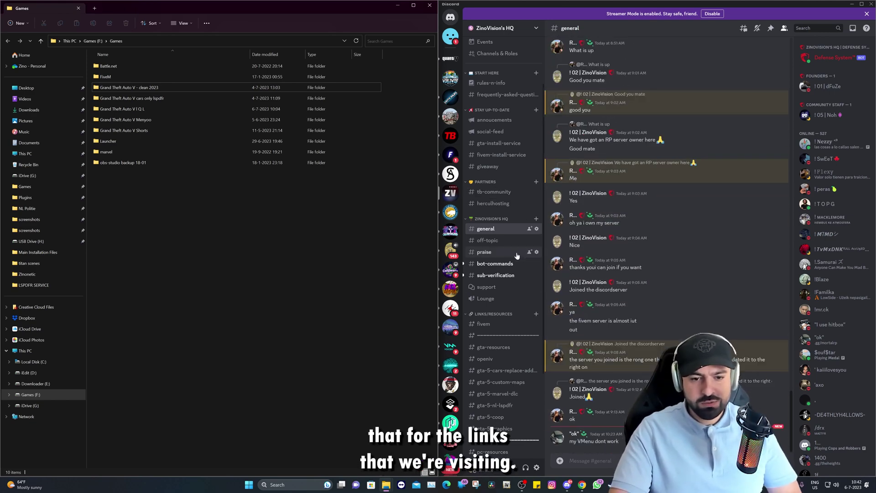
- Move through #gta-install-service and #praise to reach #gta-5-graphics with the OpenIV and QuantV links
{"action": "scroll", "coordinate": [492, 314], "scroll_direction": "down", "scroll_amount": 3}
{"action": "scroll", "coordinate": [492, 313], "scroll_direction": "up", "scroll_amount": 5}
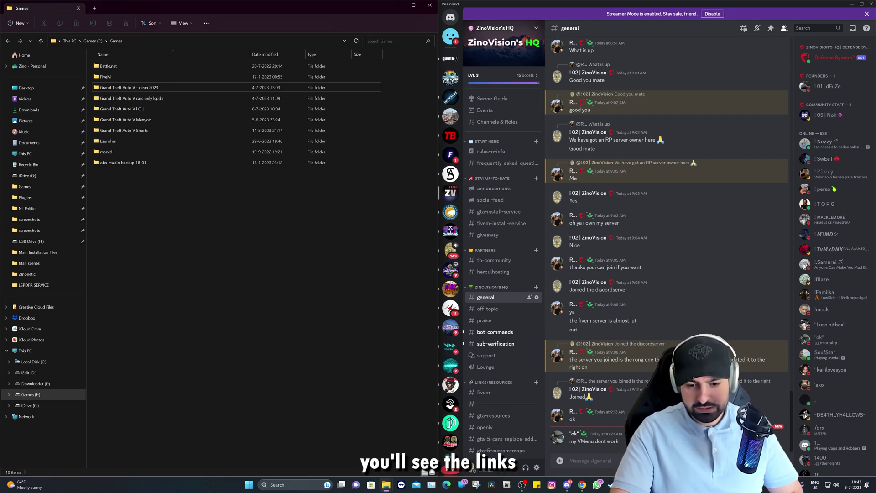
{"action": "scroll", "coordinate": [495, 206], "scroll_direction": "down", "scroll_amount": 5}
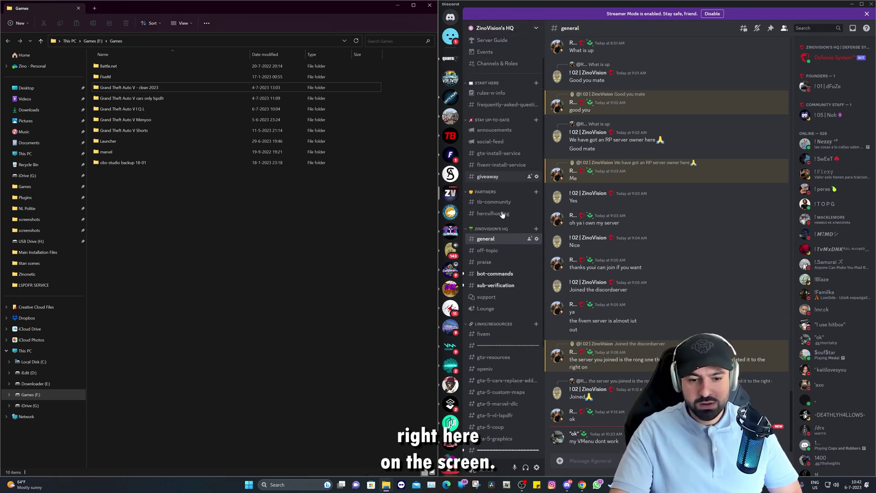
{"action": "scroll", "coordinate": [497, 246], "scroll_direction": "up", "scroll_amount": 5}
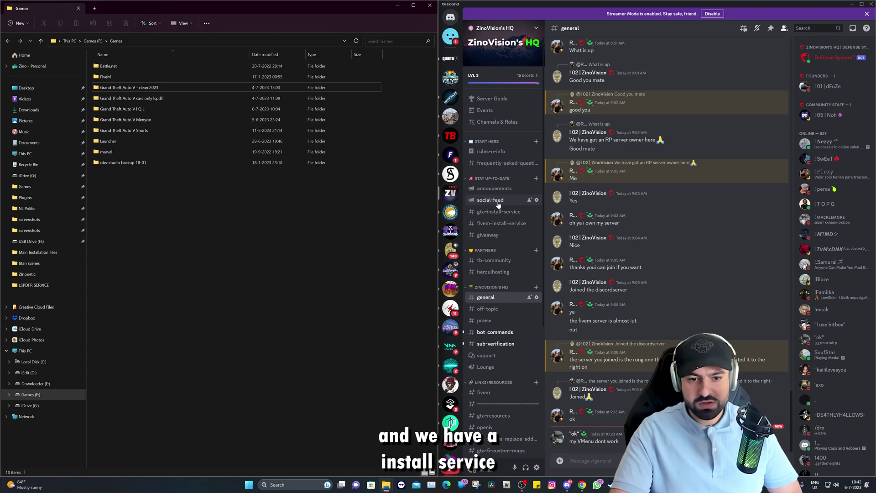
{"action": "left_click", "coordinate": [497, 211]}
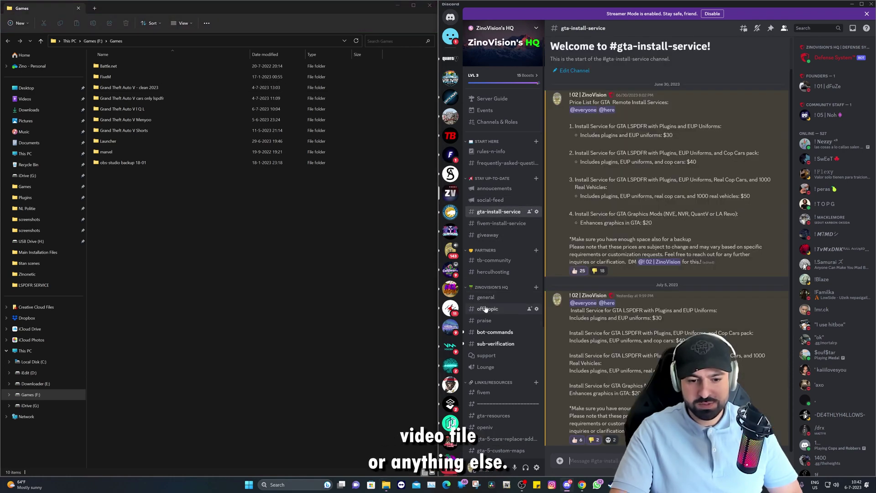
{"action": "left_click", "coordinate": [485, 319]}
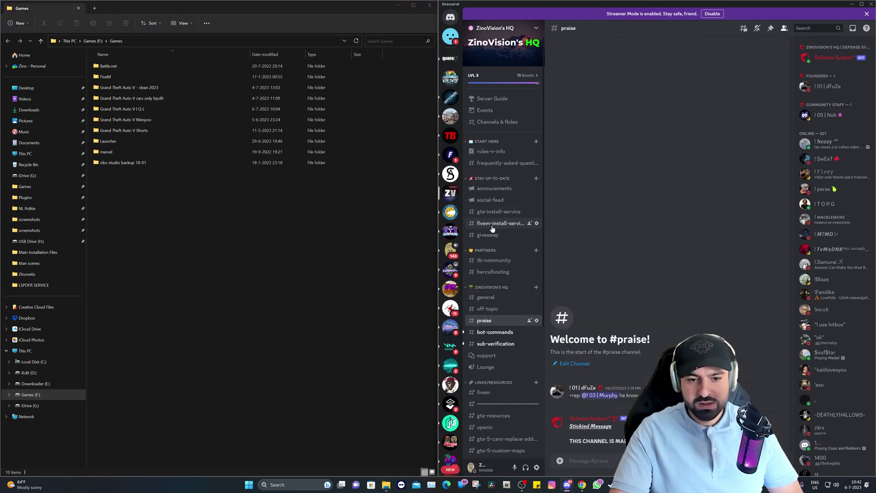
{"action": "scroll", "coordinate": [505, 274], "scroll_direction": "down", "scroll_amount": 2}
{"action": "scroll", "coordinate": [496, 328], "scroll_direction": "down", "scroll_amount": 3}
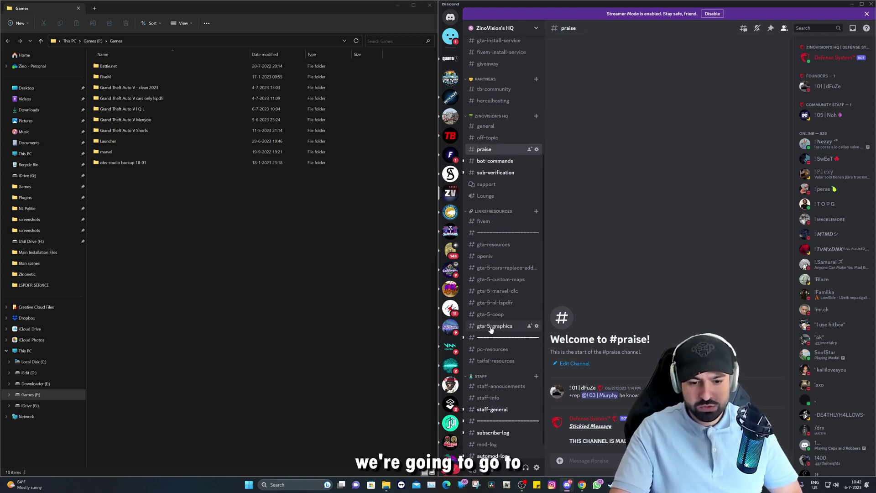
{"action": "left_click", "coordinate": [504, 329]}
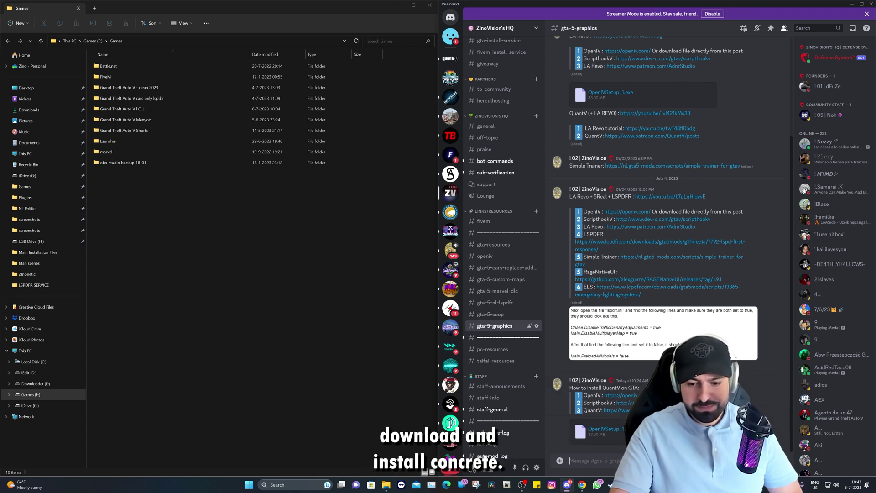
- Cut ' - clean 2023' from the game folder's name so it reads 'Grand Theft Auto V', approving the admin prompt
{"action": "left_click", "coordinate": [135, 87]}
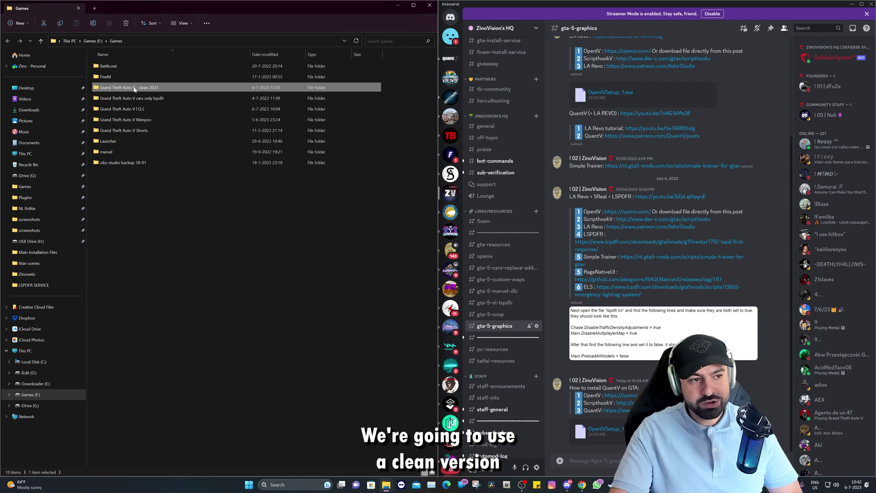
{"action": "left_click", "coordinate": [135, 87]}
{"action": "left_click_drag", "start_coordinate": [136, 87], "coordinate": [148, 88]}
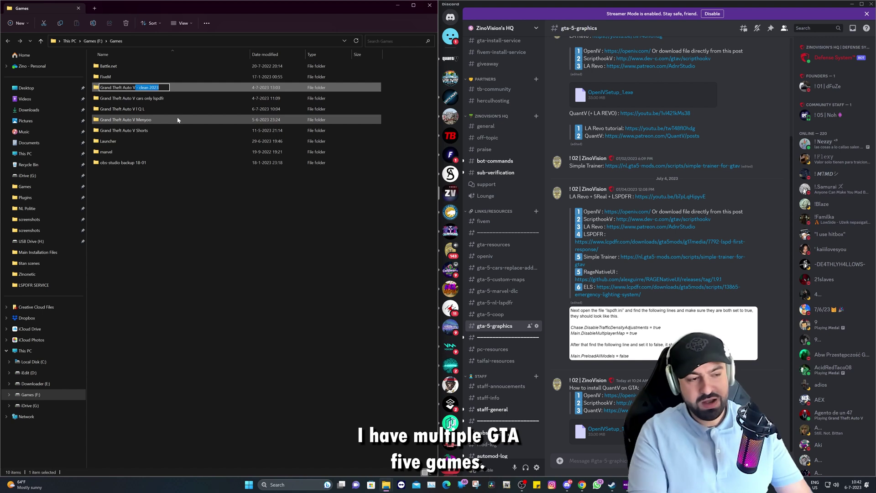
{"action": "key", "text": "Delete"}
{"action": "key", "text": "Return"}
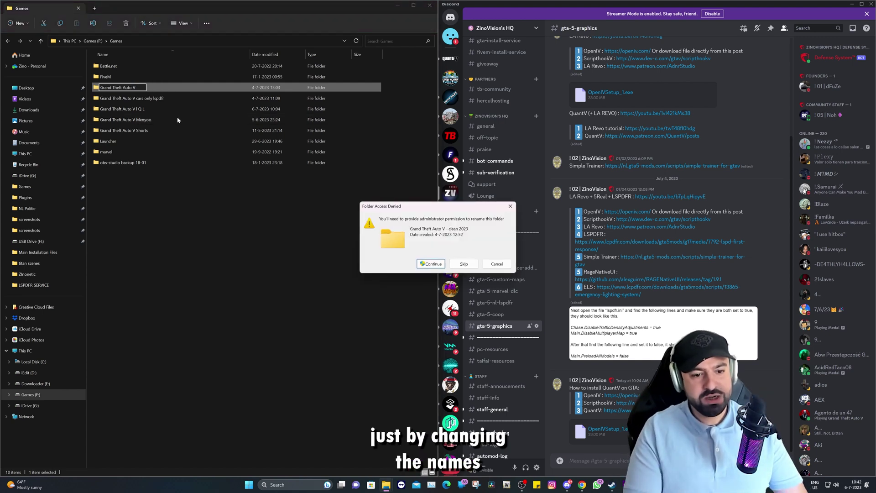
{"action": "key", "text": "Escape"}
{"action": "key", "text": "Return"}
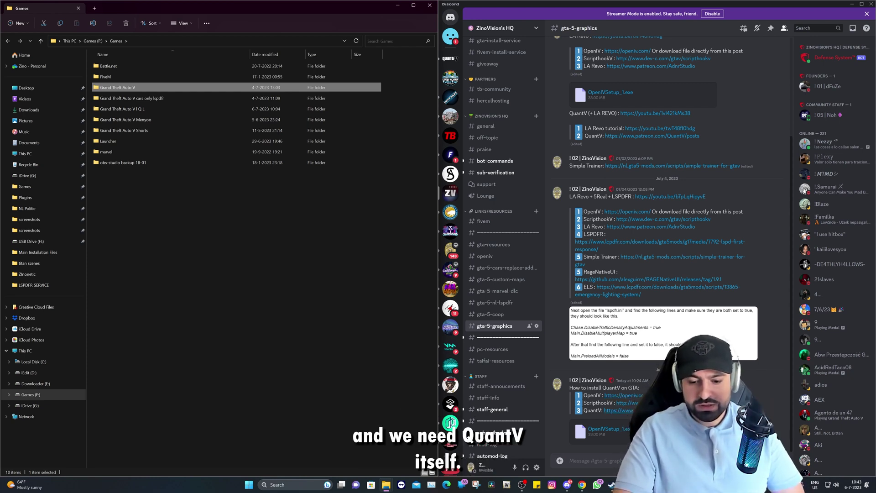
- Open the OpenIV website link and download the attached OpenIV setup file despite the warning
{"action": "left_click", "coordinate": [617, 396]}
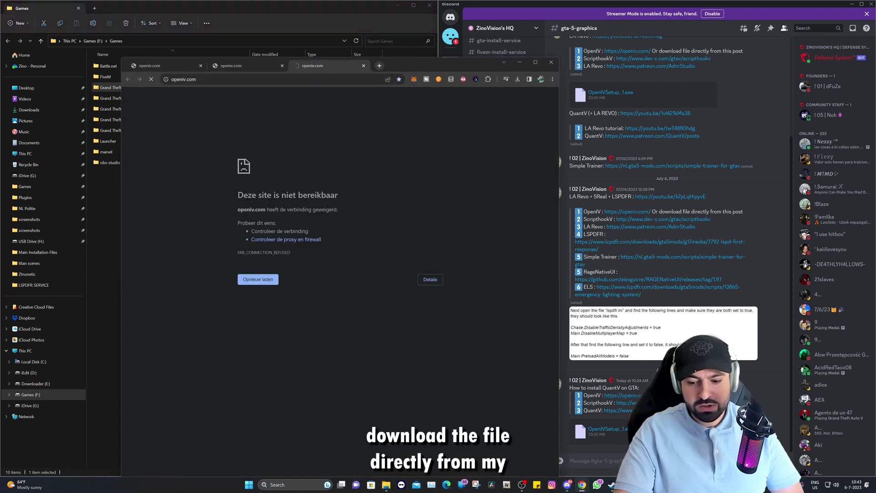
{"action": "left_click", "coordinate": [604, 429]}
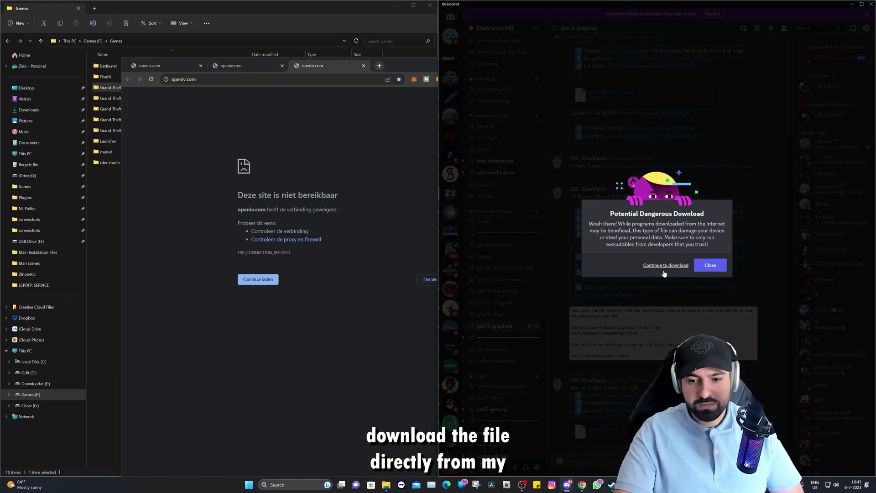
{"action": "left_click", "coordinate": [664, 266]}
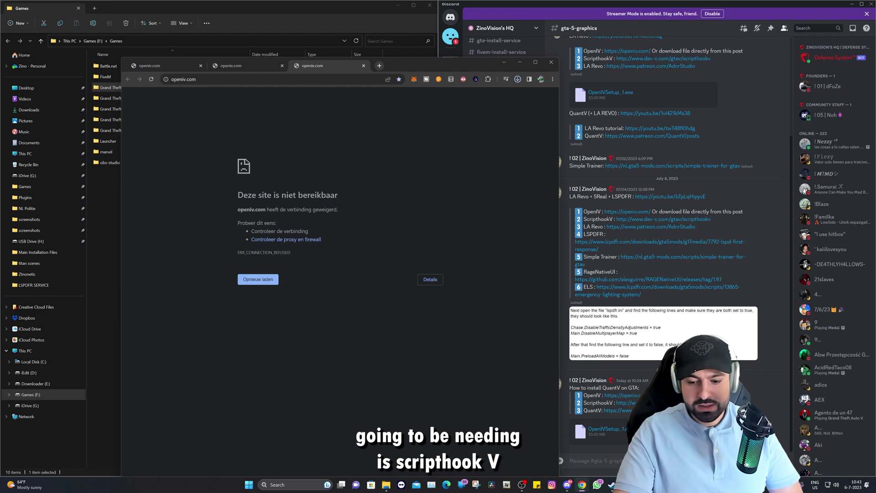
- Open the Script Hook V and QuantV Patreon links in Chrome and move the browser window up
{"action": "left_click", "coordinate": [622, 403]}
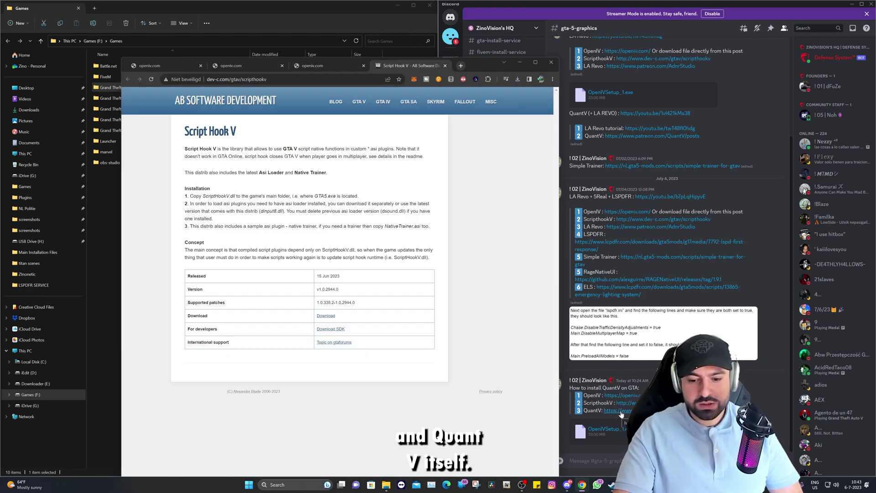
{"action": "left_click", "coordinate": [620, 411]}
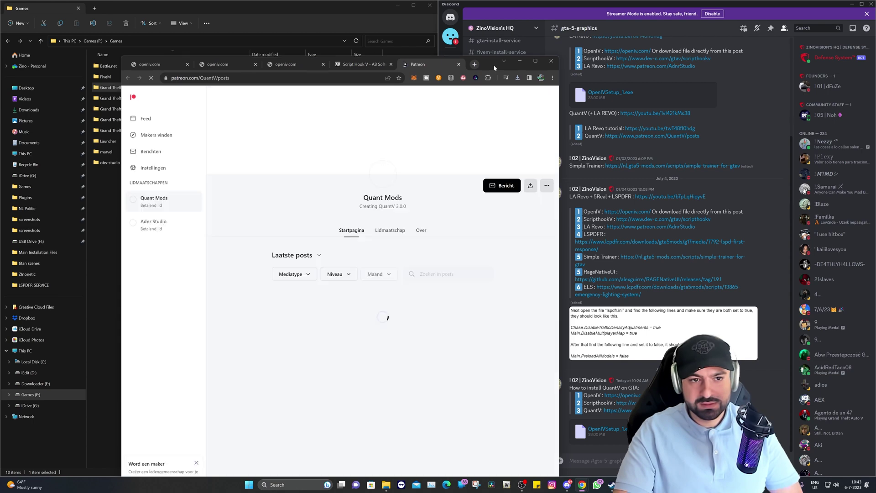
{"action": "left_click_drag", "start_coordinate": [494, 65], "coordinate": [488, 27]}
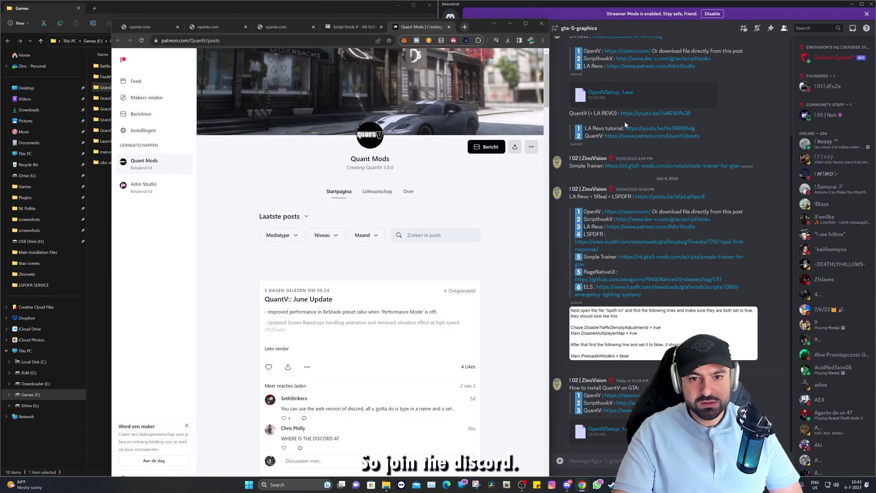
- Switch Discord to the QuantV server's #general channel, scroll it, then bring back the Patreon page
{"action": "left_click", "coordinate": [743, 128]}
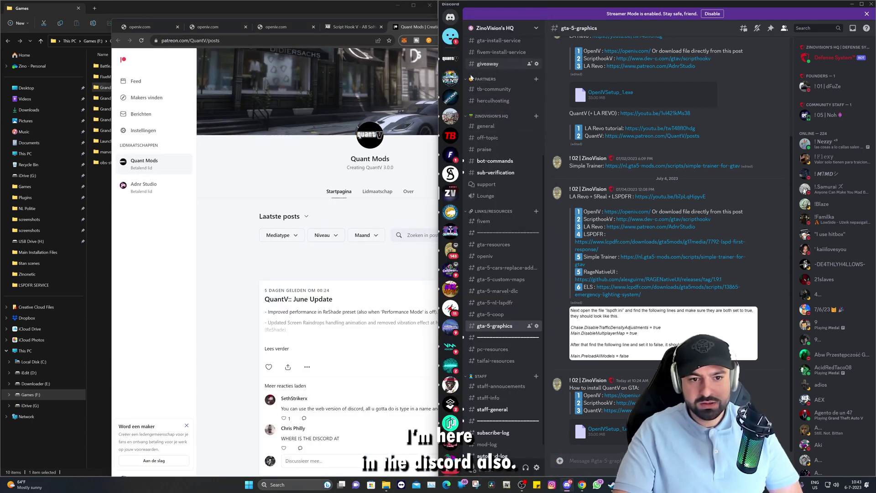
{"action": "left_click", "coordinate": [450, 58]}
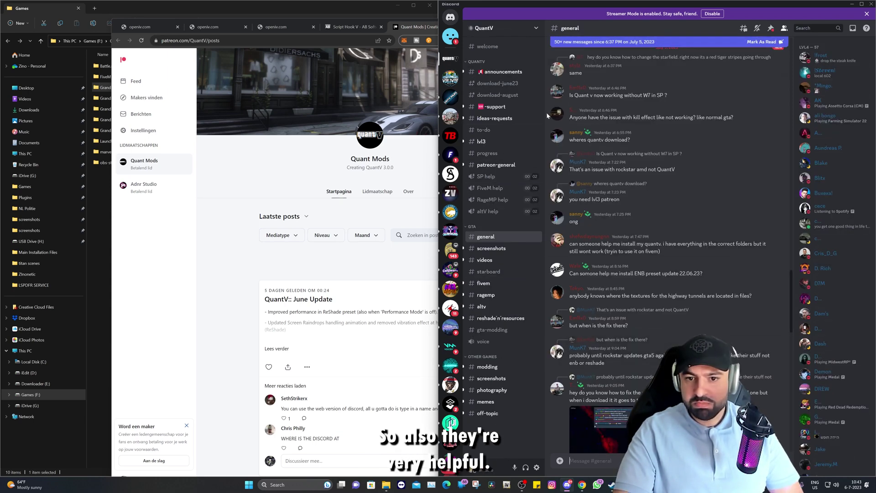
{"action": "scroll", "coordinate": [674, 292], "scroll_direction": "down", "scroll_amount": 4}
{"action": "scroll", "coordinate": [673, 292], "scroll_direction": "down", "scroll_amount": 10}
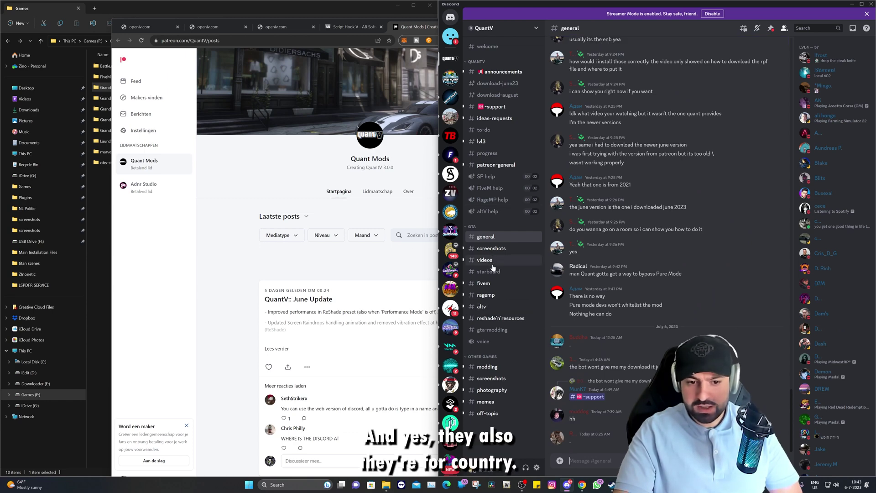
{"action": "left_click", "coordinate": [340, 97]}
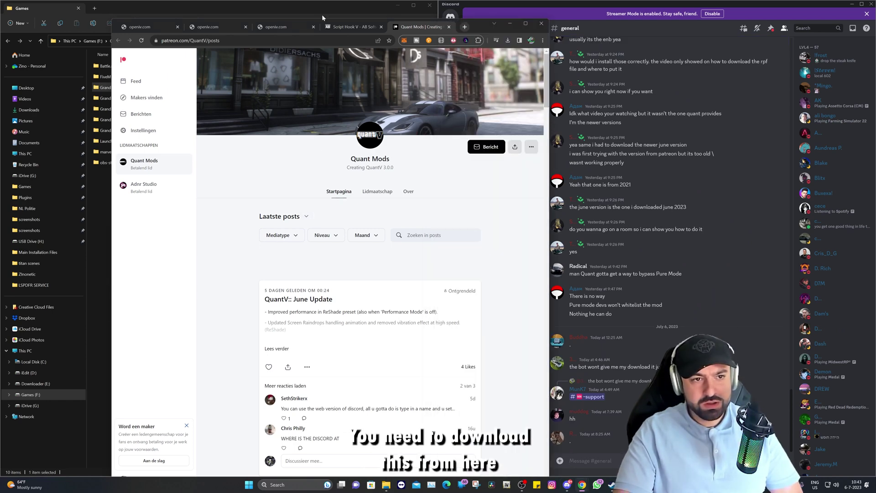
- Check the unreachable openiv.com tab, then download the Script Hook V zip from its page
{"action": "left_click", "coordinate": [283, 27]}
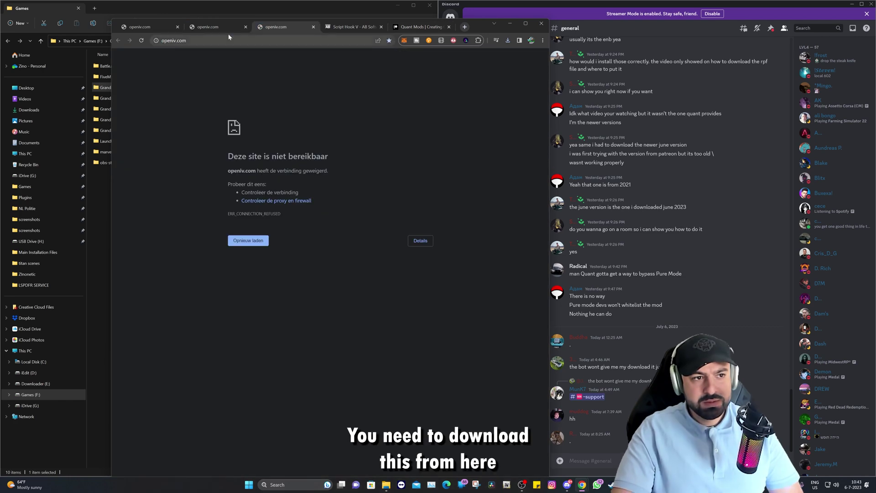
{"action": "left_click", "coordinate": [419, 28]}
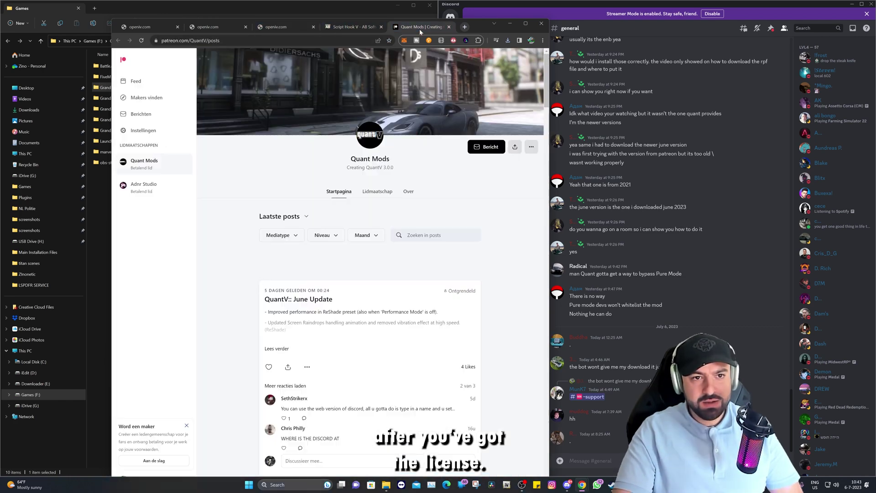
{"action": "left_click", "coordinate": [276, 27]}
{"action": "left_click", "coordinate": [354, 27]}
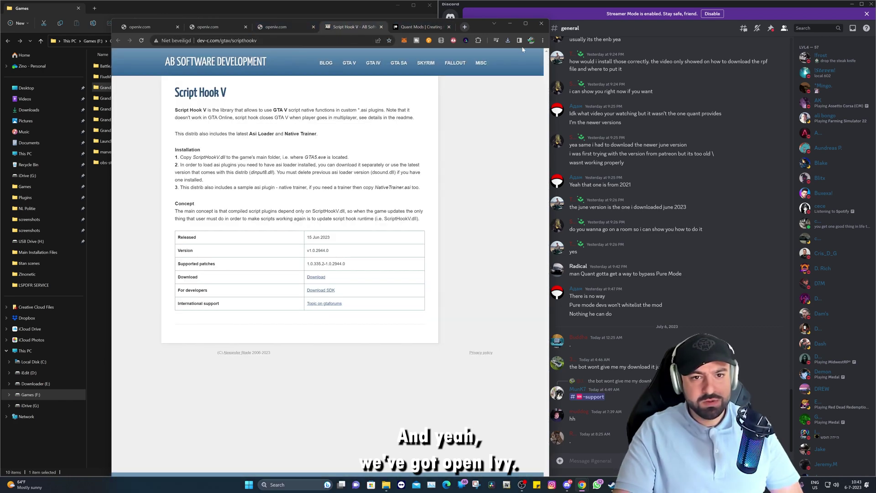
{"action": "left_click", "coordinate": [316, 277]}
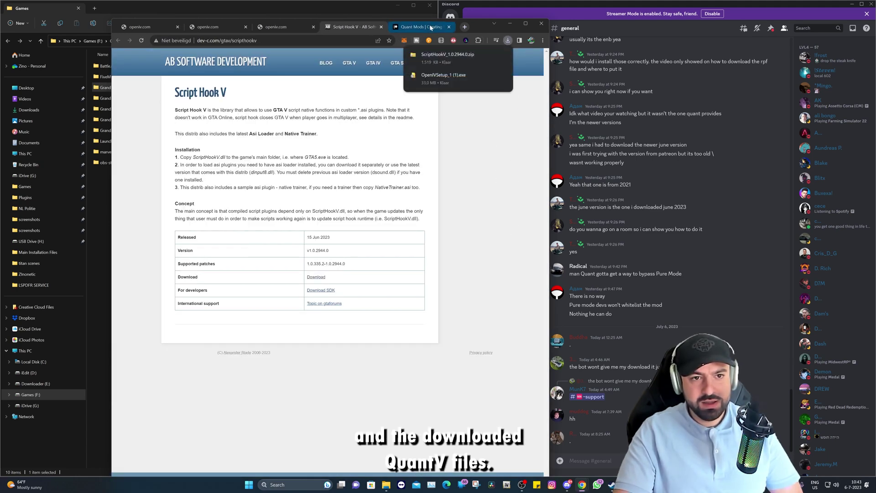
- Return to the Patreon tab, minimize Chrome, and open QuantV's #download-june23 channel
{"action": "left_click", "coordinate": [431, 29]}
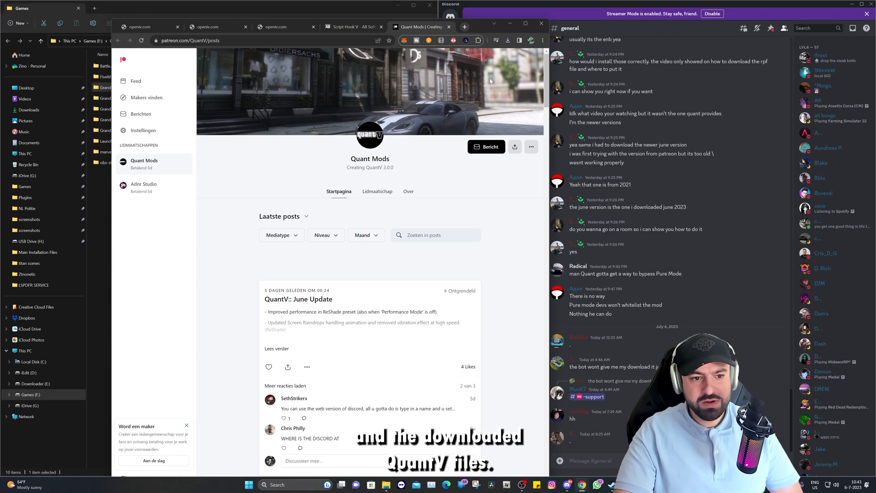
{"action": "left_click", "coordinate": [509, 24]}
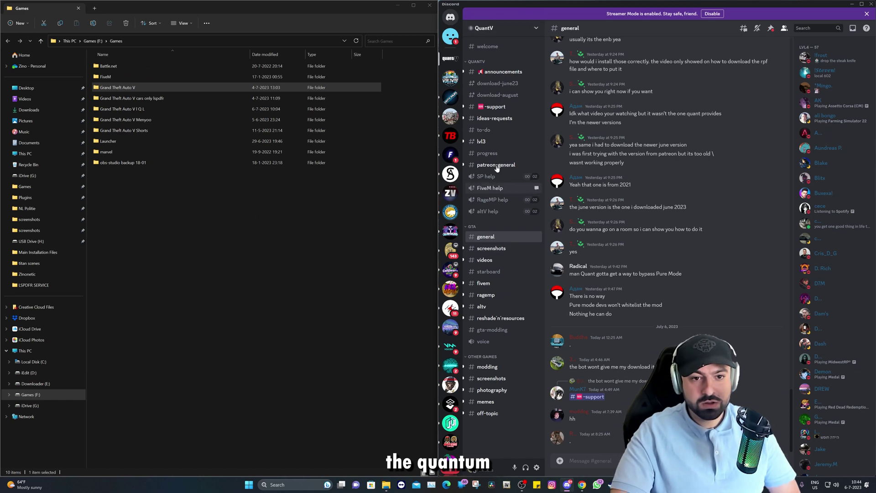
{"action": "left_click", "coordinate": [498, 83]}
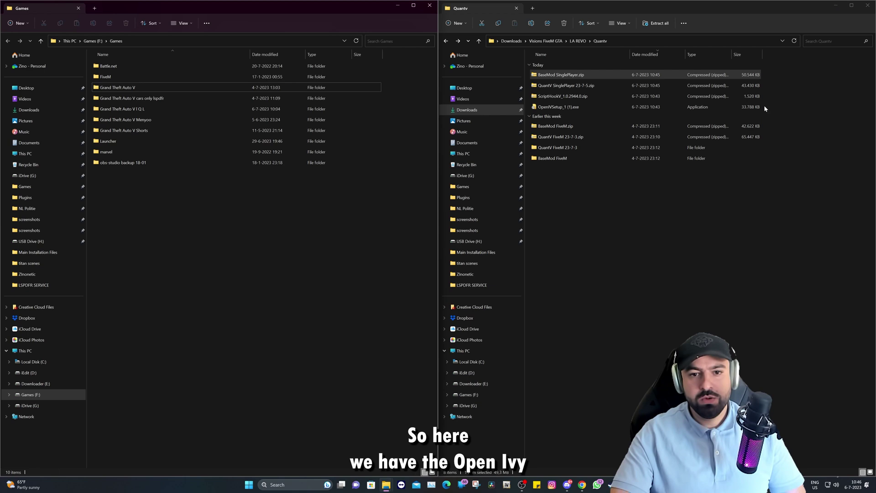
- Select the OpenIV setup, ScriptHookV, QuantV SinglePlayer and BaseMod SinglePlayer files in the Quantv folder
{"action": "left_click", "coordinate": [583, 107]}
{"action": "left_click", "coordinate": [588, 96]}
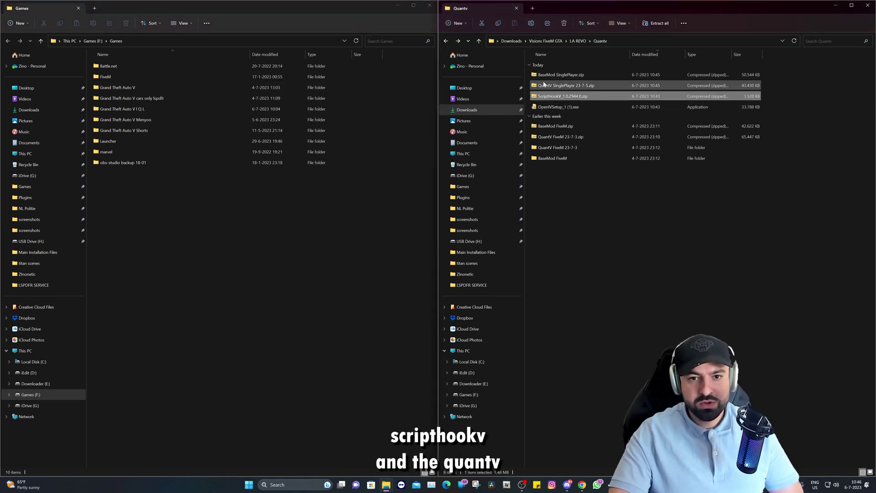
{"action": "left_click", "coordinate": [558, 86]}
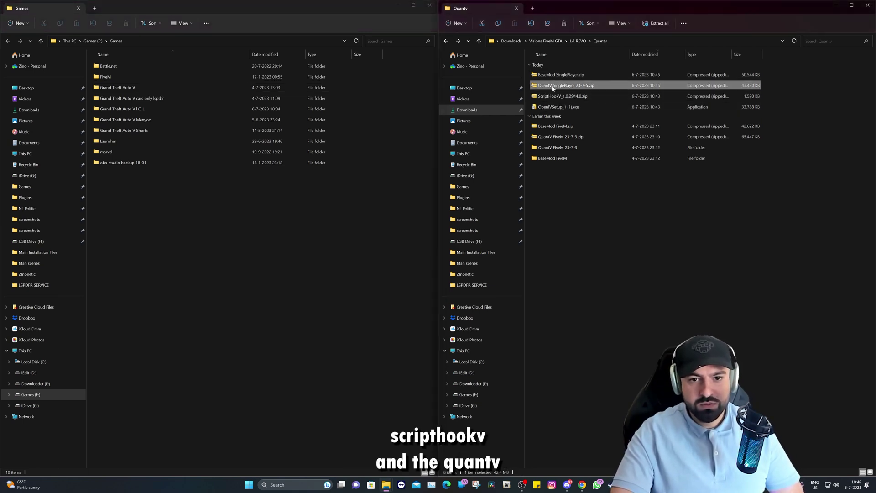
{"action": "left_click", "coordinate": [560, 76]}
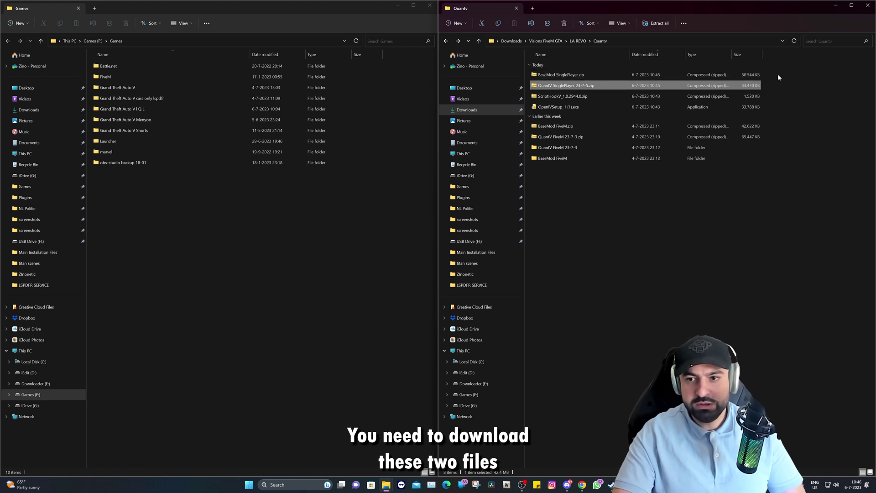
{"action": "left_click_drag", "start_coordinate": [777, 74], "coordinate": [728, 86]}
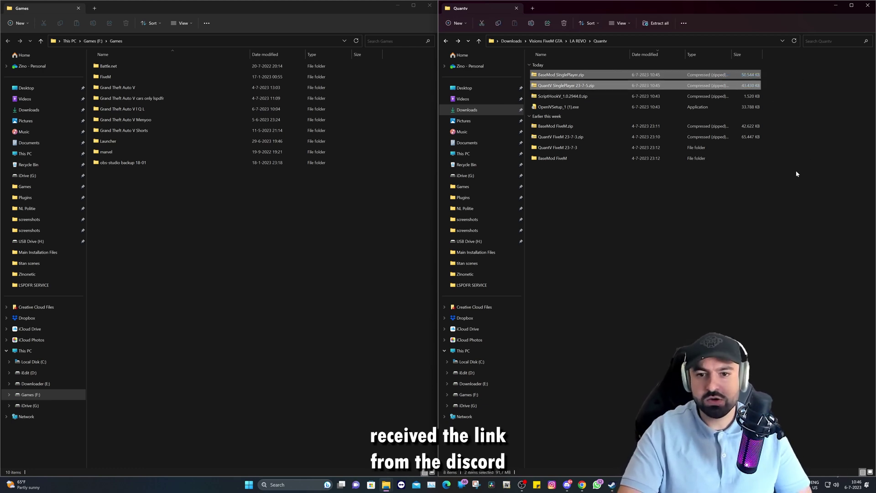
{"action": "left_click", "coordinate": [561, 86]}
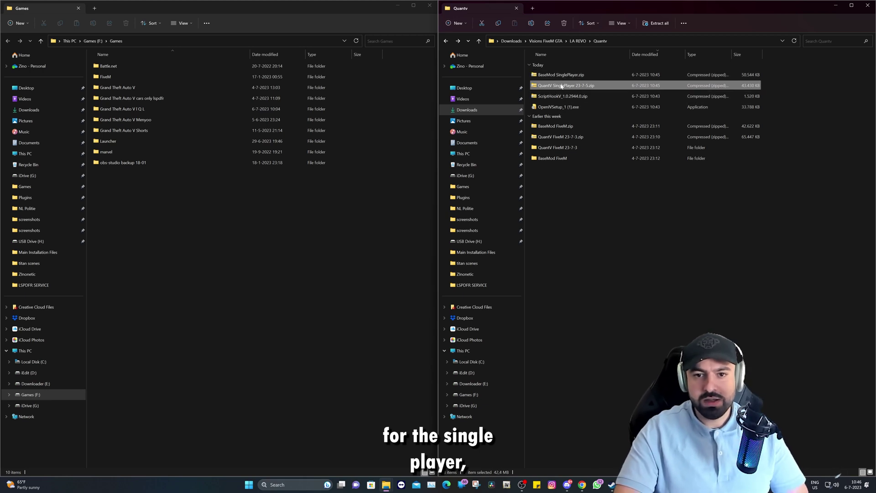
- Inspect the QuantV SinglePlayer zip's _Install folder, then go back and select BaseMod SinglePlayer.zip
{"action": "double_click", "coordinate": [567, 86]}
{"action": "double_click", "coordinate": [555, 76]}
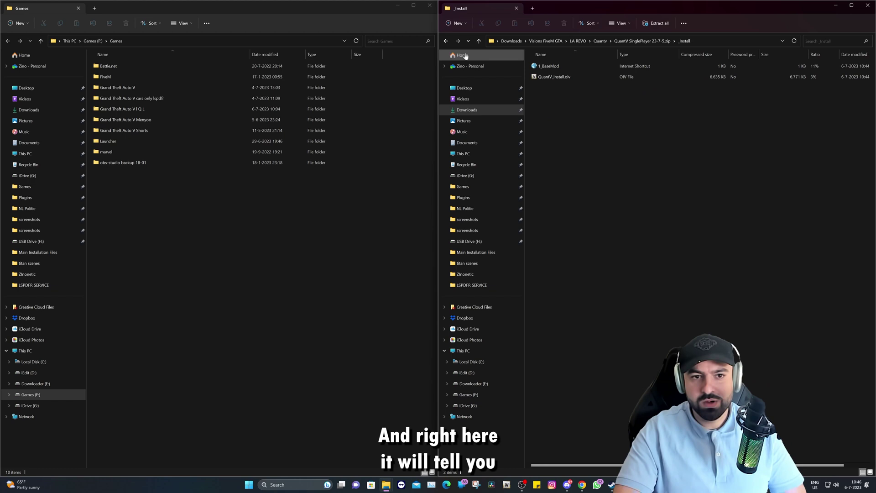
{"action": "left_click", "coordinate": [449, 47]}
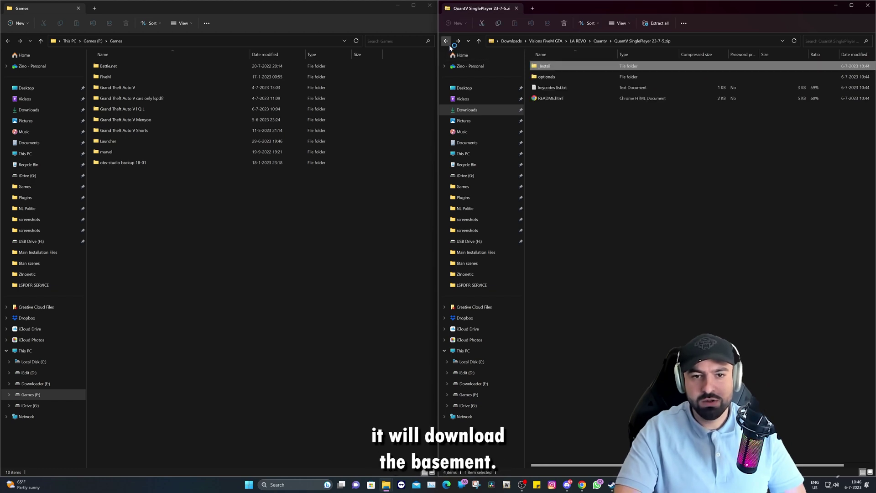
{"action": "left_click", "coordinate": [449, 45]}
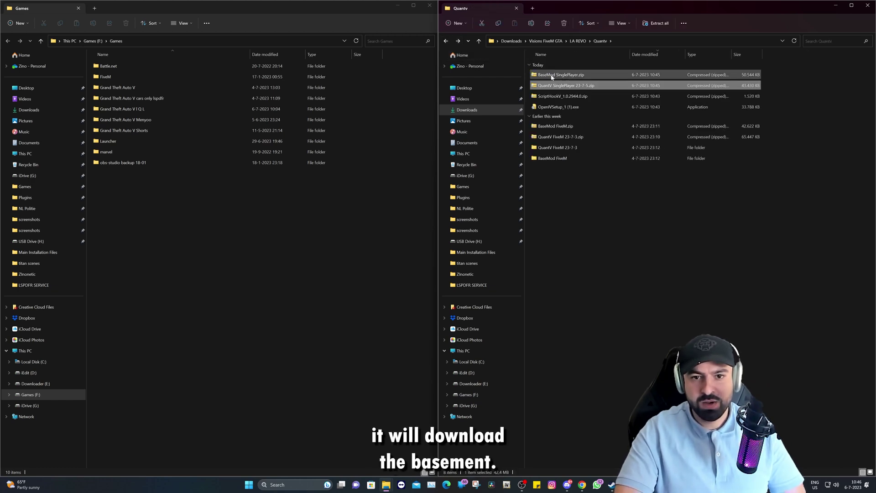
{"action": "left_click", "coordinate": [552, 76]}
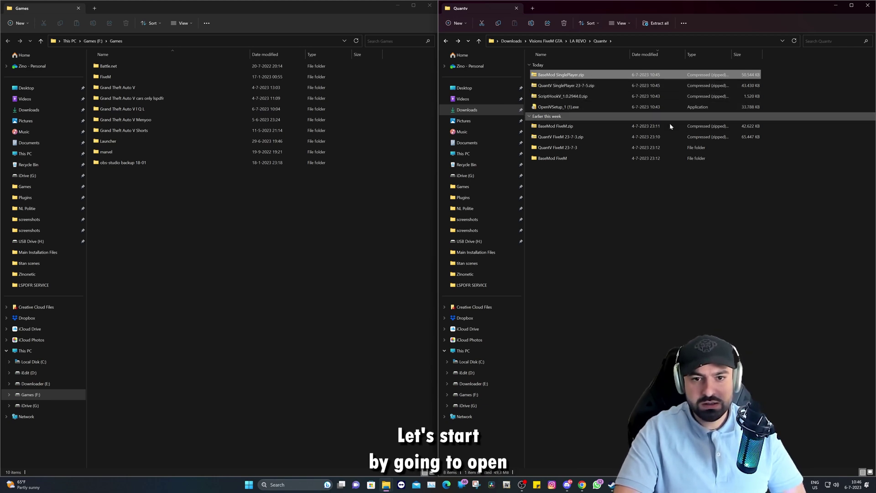
{"action": "double_click", "coordinate": [564, 107]}
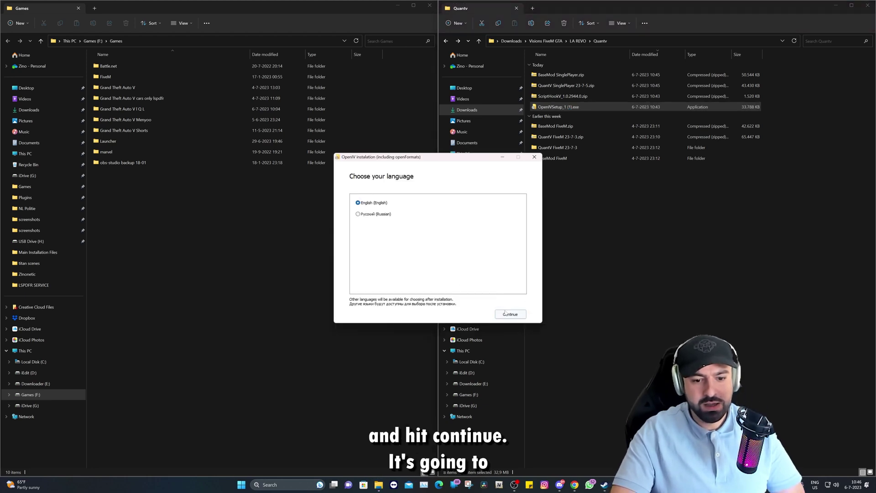
{"action": "left_click", "coordinate": [506, 314]}
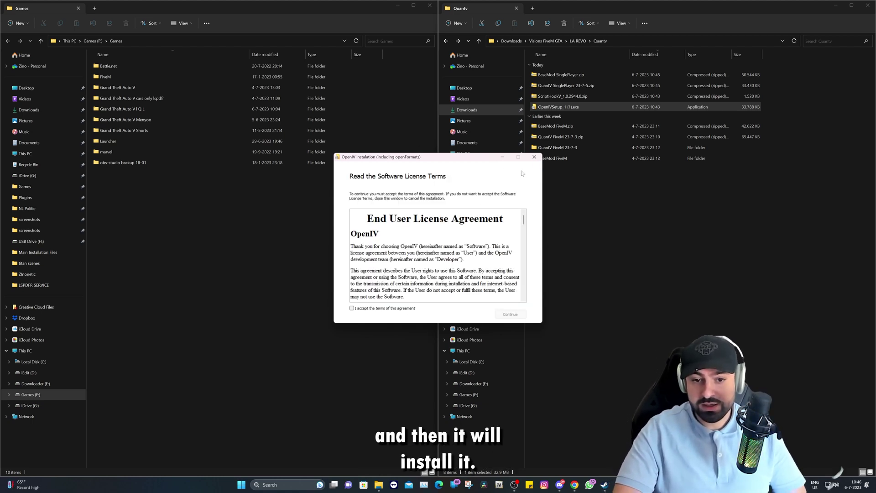
{"action": "left_click", "coordinate": [534, 157]}
{"action": "left_click", "coordinate": [459, 266]}
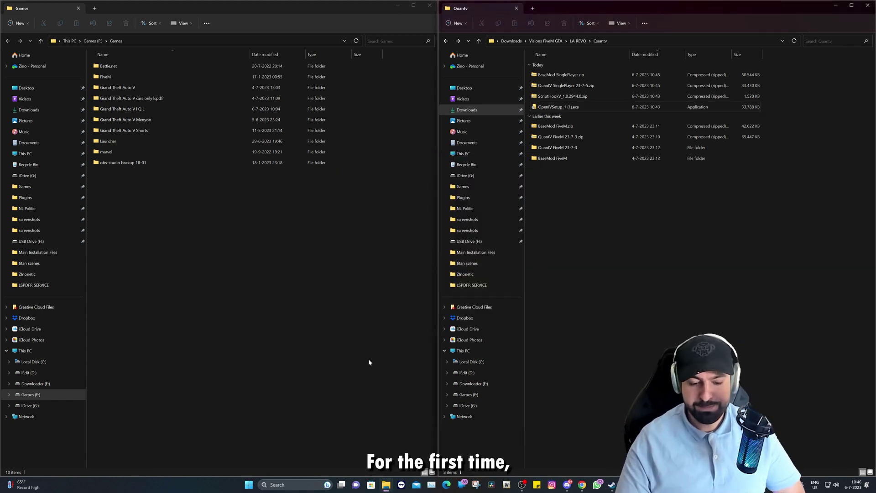
- Run OpenIV as administrator and grant permissions on the Grand Theft Auto V folder
{"action": "left_click", "coordinate": [298, 484]}
{"action": "type", "text": "open"}
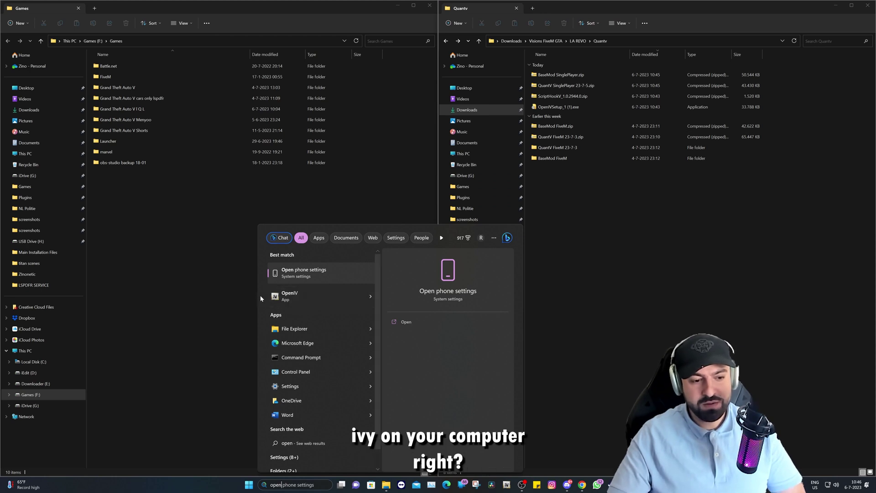
{"action": "right_click", "coordinate": [307, 297]}
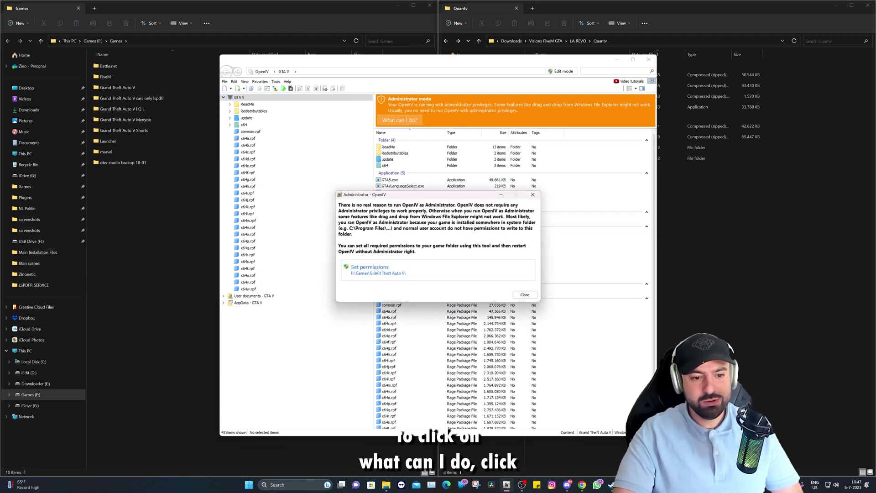
{"action": "left_click", "coordinate": [375, 270]}
{"action": "left_click", "coordinate": [476, 265]}
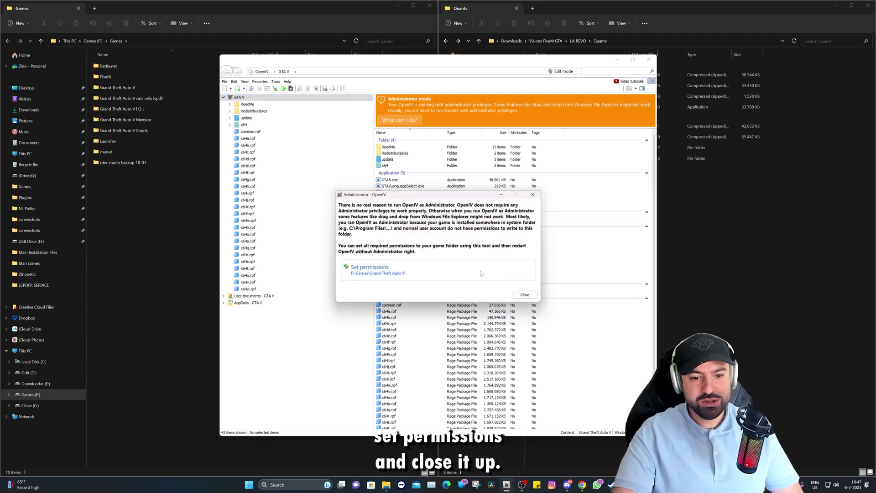
{"action": "left_click", "coordinate": [525, 295]}
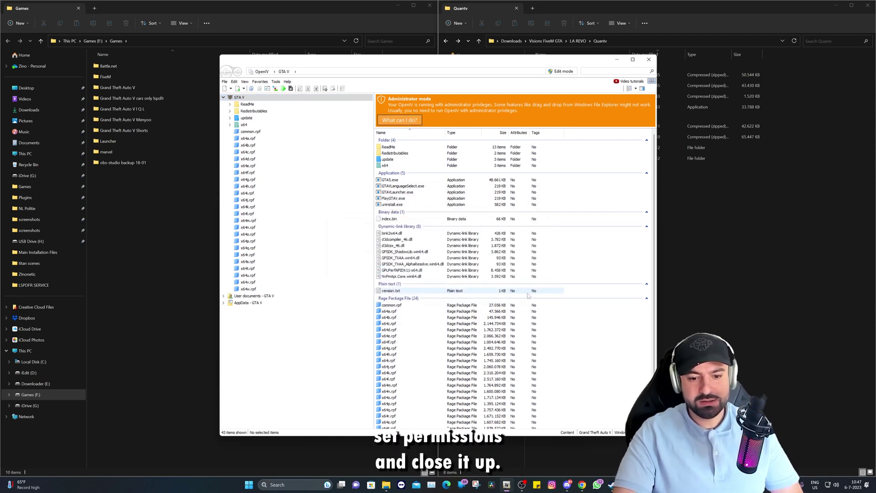
- In the ASI Manager, install OpenIV.ASI with a new mods folder and openCamera
{"action": "left_click", "coordinate": [276, 81]}
{"action": "left_click", "coordinate": [292, 121]}
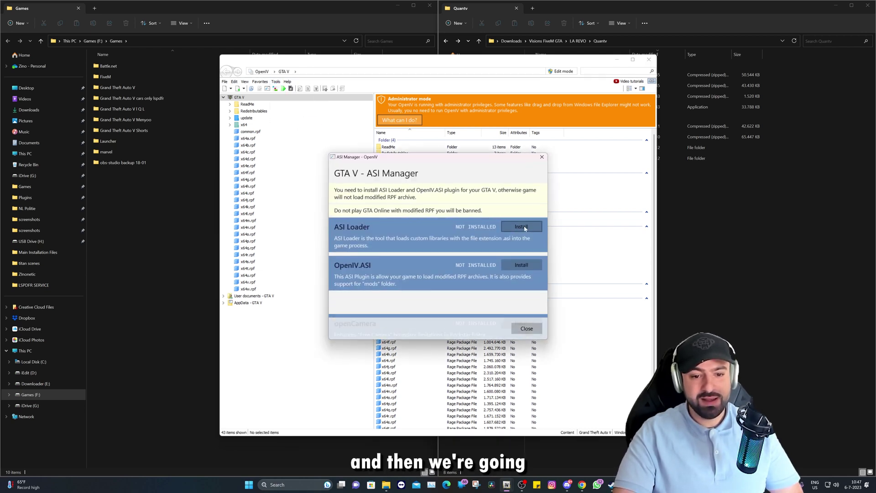
{"action": "left_click", "coordinate": [521, 265]}
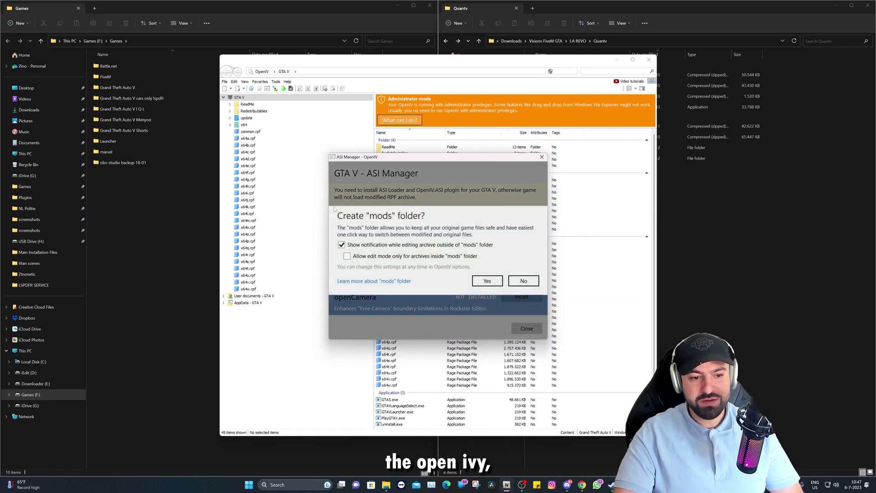
{"action": "left_click", "coordinate": [487, 282]}
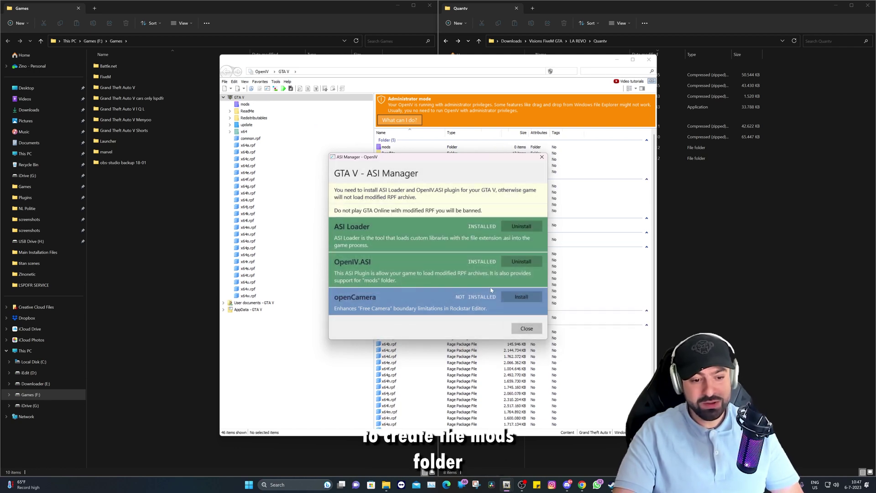
{"action": "left_click", "coordinate": [512, 298]}
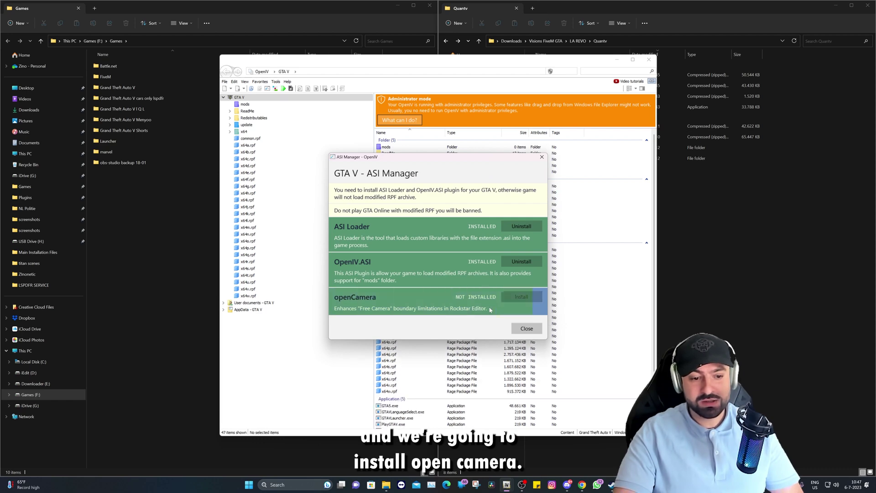
{"action": "left_click", "coordinate": [526, 328]}
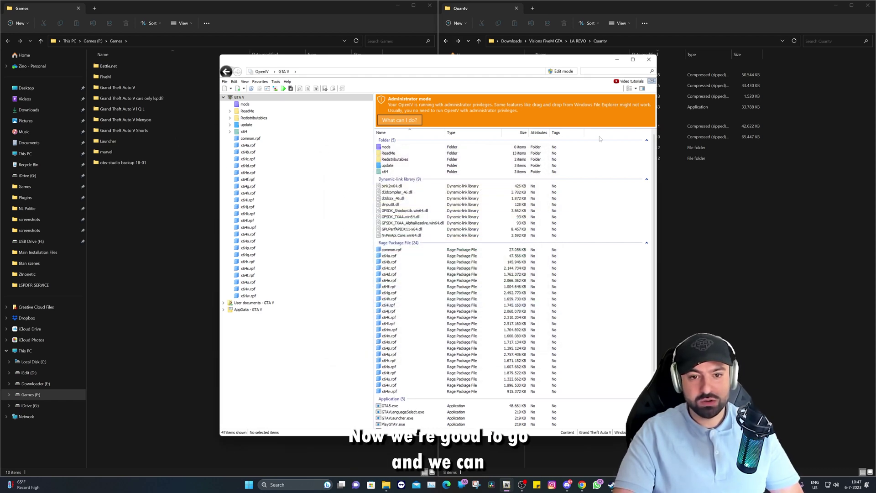
- Close OpenIV, open the Grand Theft Auto V folder, and extract the ScriptHookV zip beside it
{"action": "left_click", "coordinate": [648, 59]}
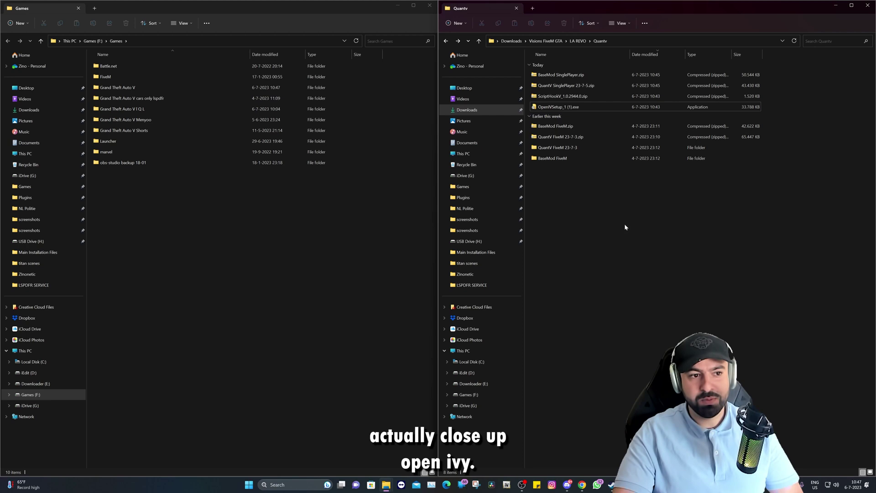
{"action": "double_click", "coordinate": [143, 89]}
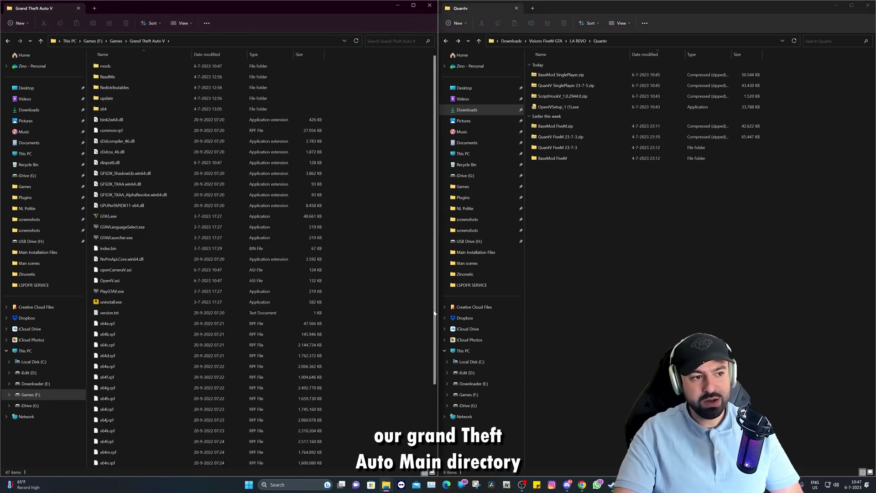
{"action": "left_click", "coordinate": [670, 245]}
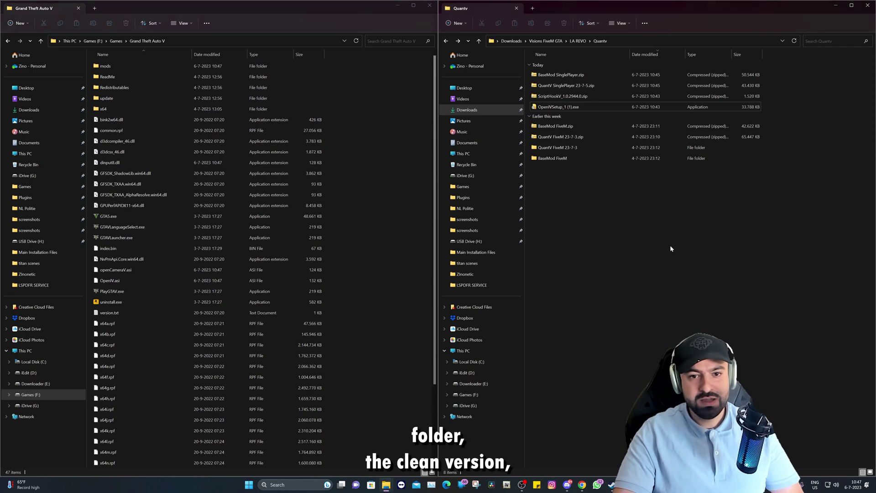
{"action": "left_click", "coordinate": [564, 96]}
{"action": "right_click", "coordinate": [564, 95]}
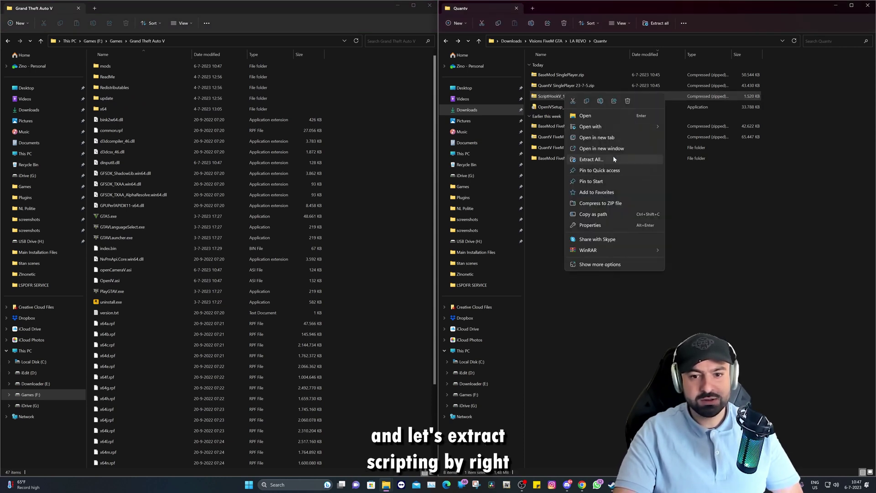
{"action": "left_click", "coordinate": [588, 160]}
{"action": "left_click", "coordinate": [494, 314]}
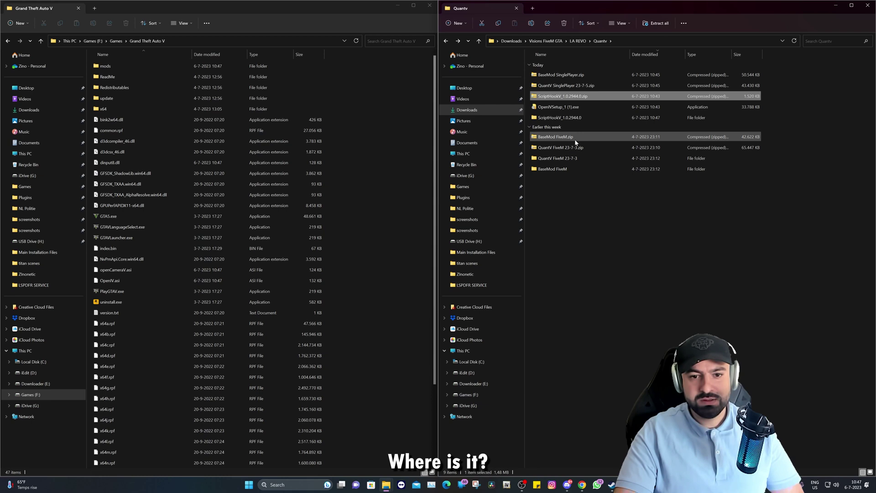
- Copy ScriptHookV.dll and dinput8.dll from the bin folder into the game folder, replacing existing files
{"action": "double_click", "coordinate": [551, 118]}
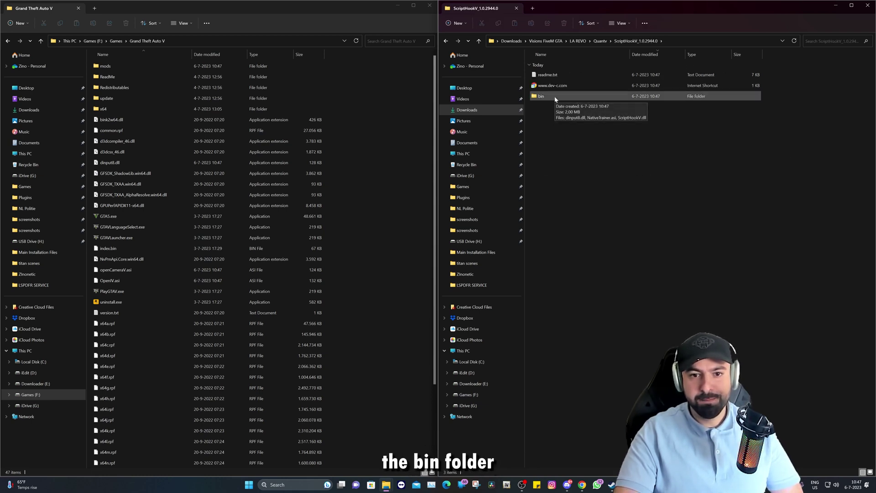
{"action": "double_click", "coordinate": [554, 98]}
{"action": "left_click", "coordinate": [564, 97]}
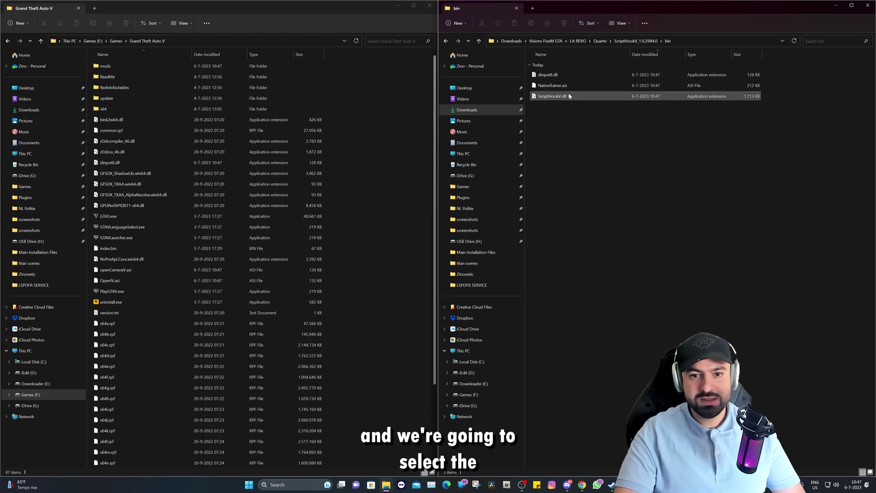
{"action": "left_click", "coordinate": [573, 75]}
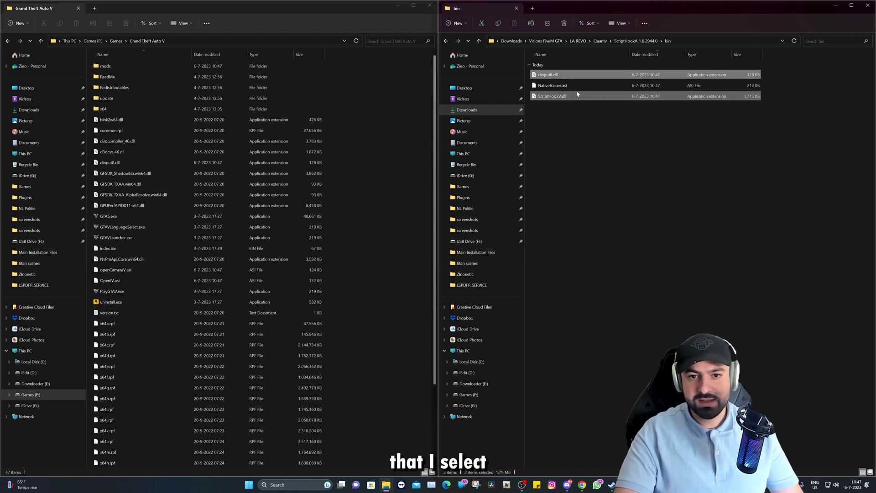
{"action": "left_click", "coordinate": [572, 96], "text": "ctrl"}
{"action": "left_click_drag", "start_coordinate": [573, 96], "coordinate": [404, 181]}
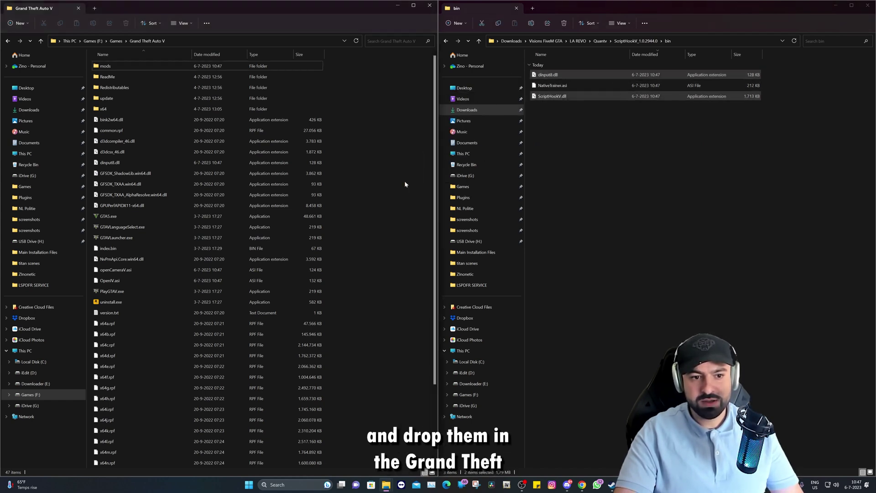
{"action": "left_click", "coordinate": [152, 219]}
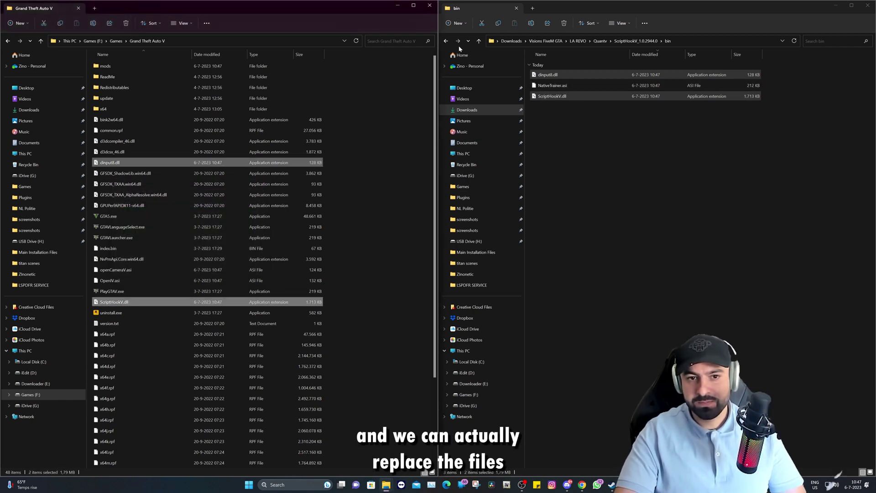
{"action": "left_click", "coordinate": [446, 41]}
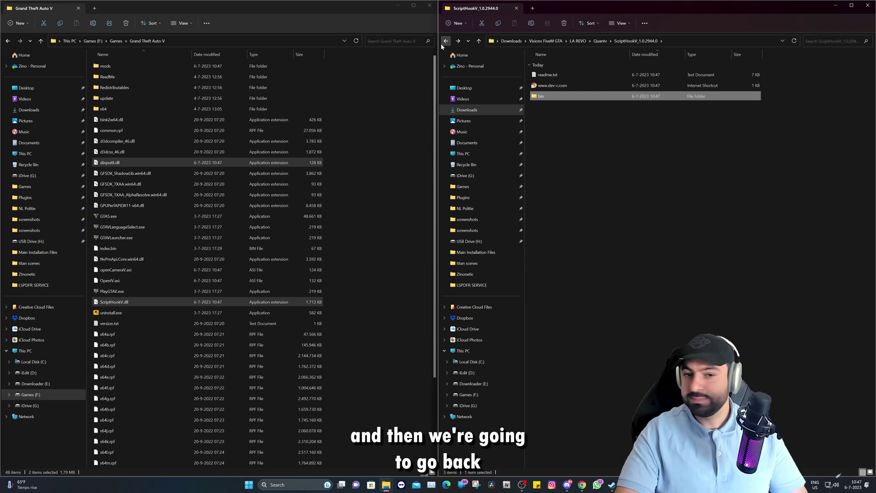
{"action": "left_click", "coordinate": [445, 41]}
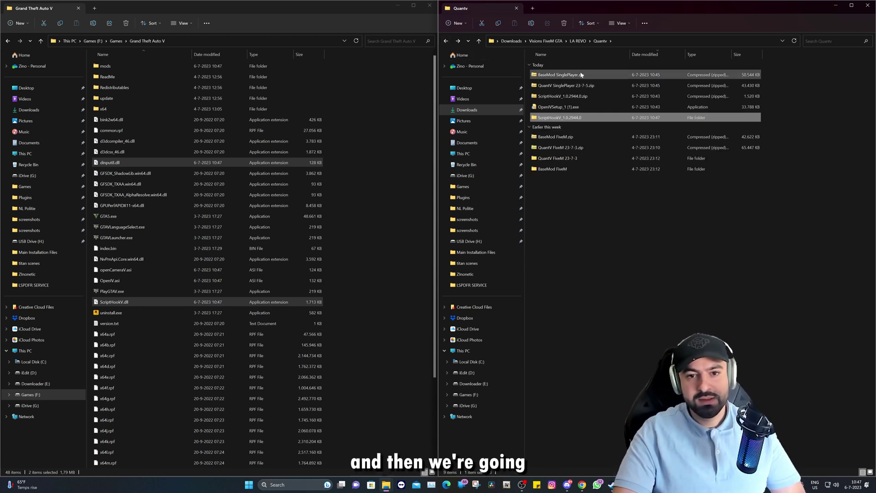
- Extract All on BaseMod SinglePlayer.zip, then open the extracted folder's _Install subfolder
{"action": "left_click", "coordinate": [537, 76]}
{"action": "right_click", "coordinate": [562, 75]}
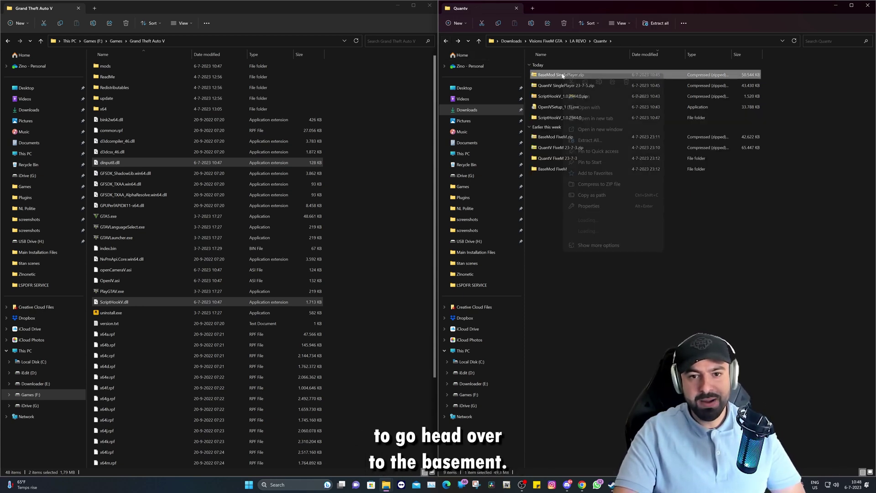
{"action": "left_click", "coordinate": [603, 139]}
{"action": "left_click", "coordinate": [496, 314]}
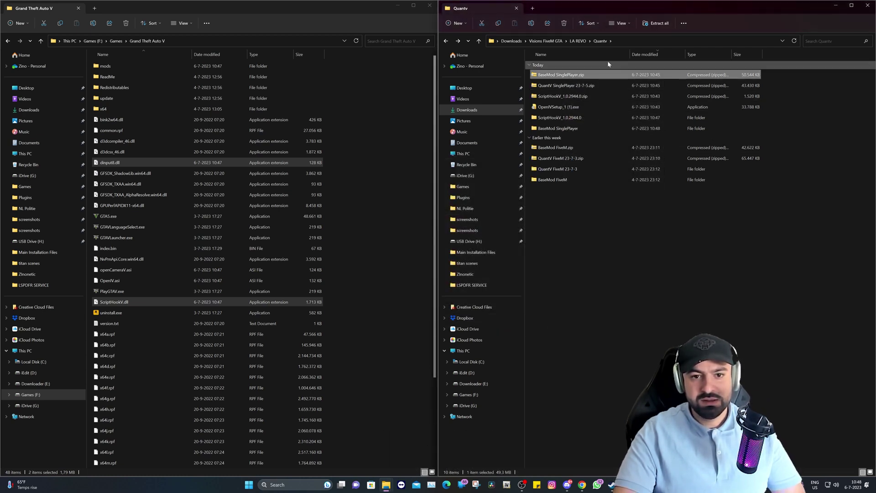
{"action": "double_click", "coordinate": [562, 129]}
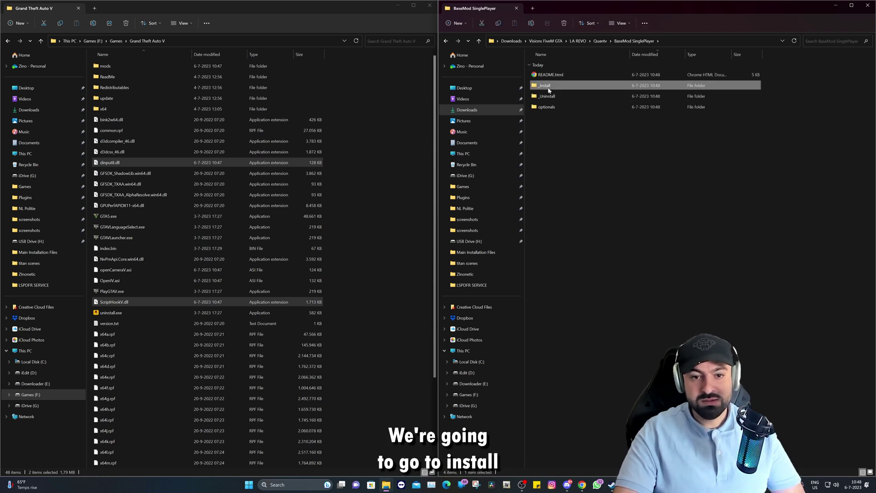
{"action": "double_click", "coordinate": [548, 87]}
- Install BaseMod_Install.oiv into the mods folder via the OpenIV Package Installer, then close the installer
{"action": "left_click", "coordinate": [555, 77]}
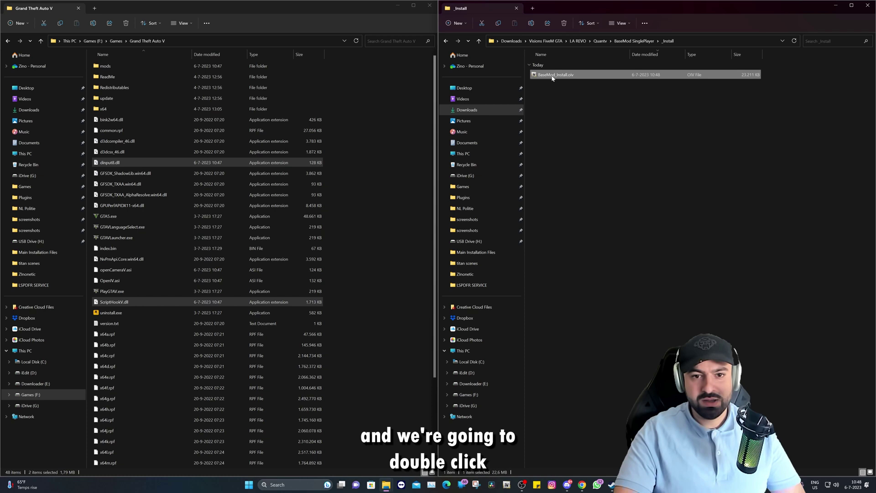
{"action": "double_click", "coordinate": [555, 76]}
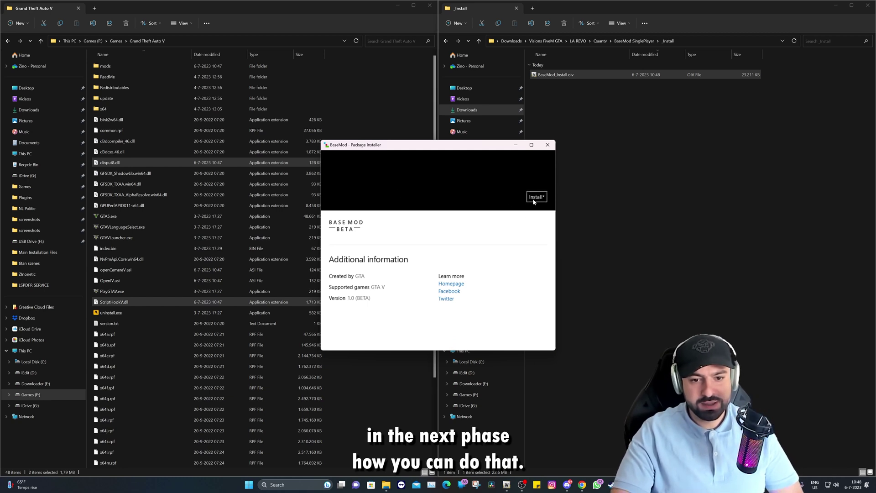
{"action": "left_click", "coordinate": [535, 199]}
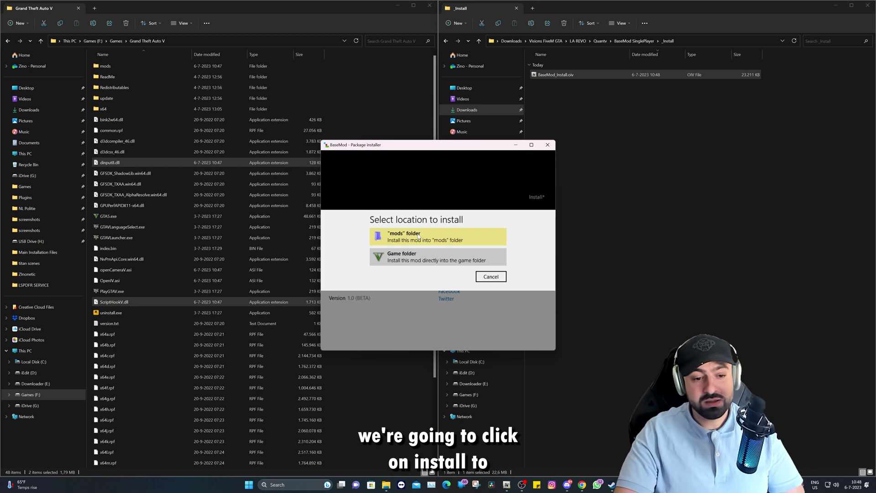
{"action": "left_click", "coordinate": [417, 236]}
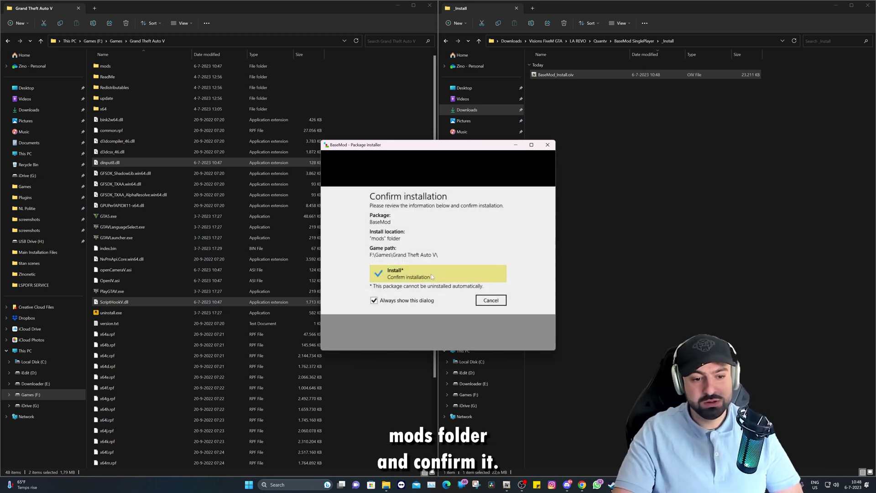
{"action": "left_click", "coordinate": [431, 274]}
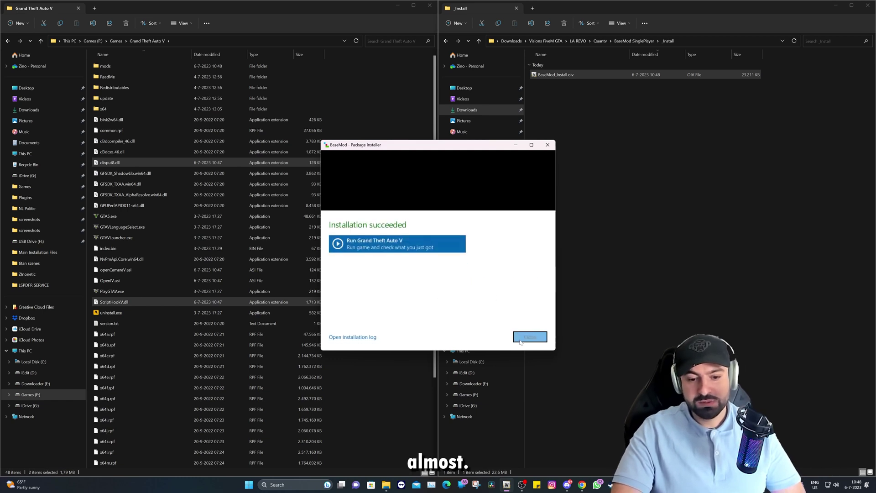
{"action": "left_click", "coordinate": [528, 338]}
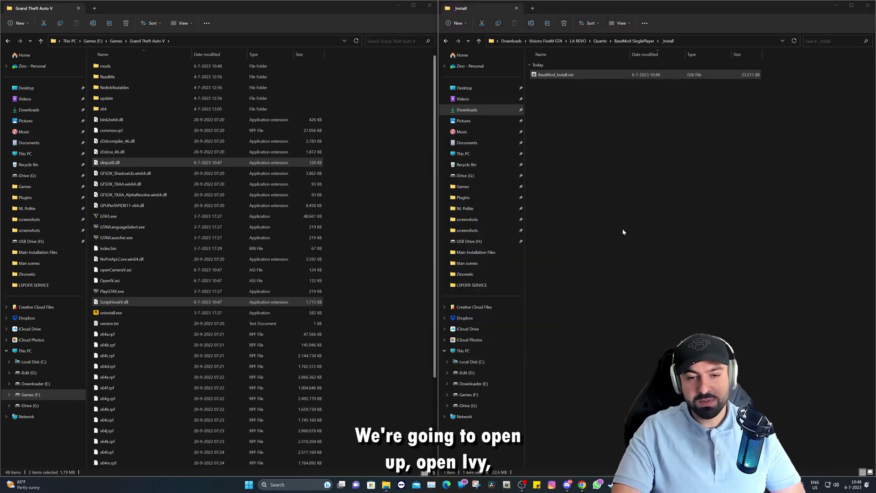
- Launch OpenIV for GTA V and take File Explorer back to the Quantv downloads folder
{"action": "left_click", "coordinate": [396, 264]}
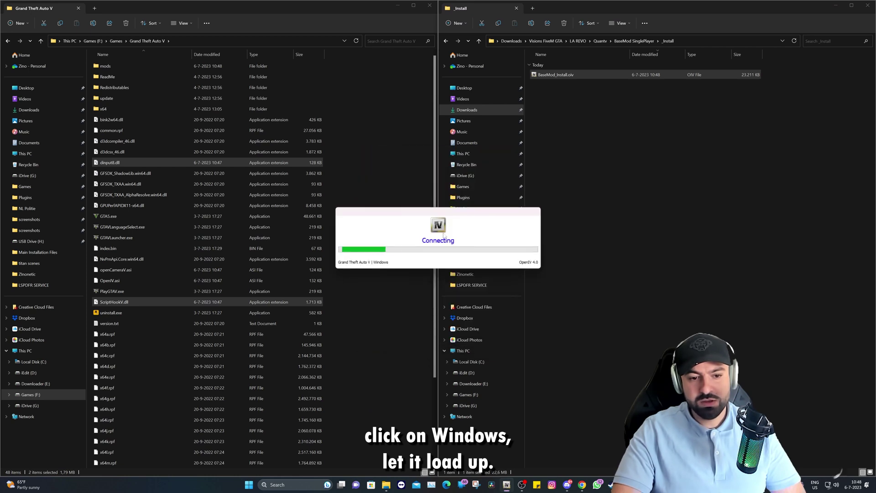
{"action": "left_click", "coordinate": [589, 112]}
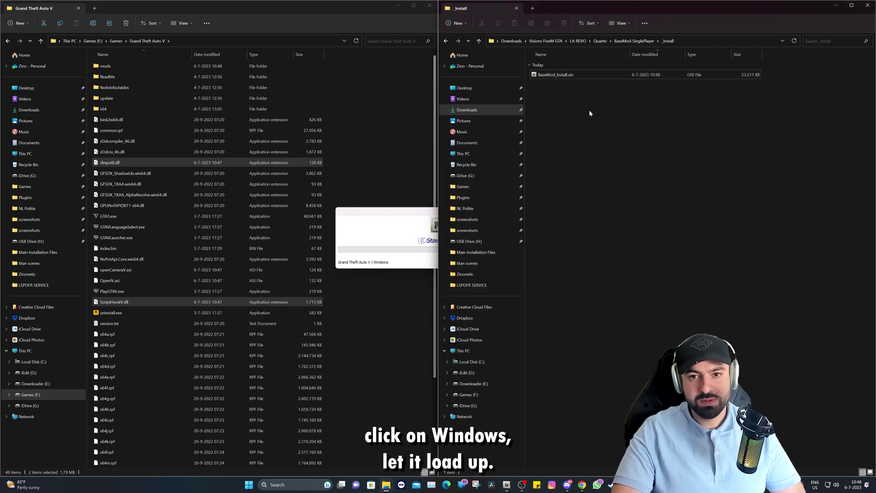
{"action": "left_click", "coordinate": [445, 41]}
{"action": "left_click", "coordinate": [446, 42]}
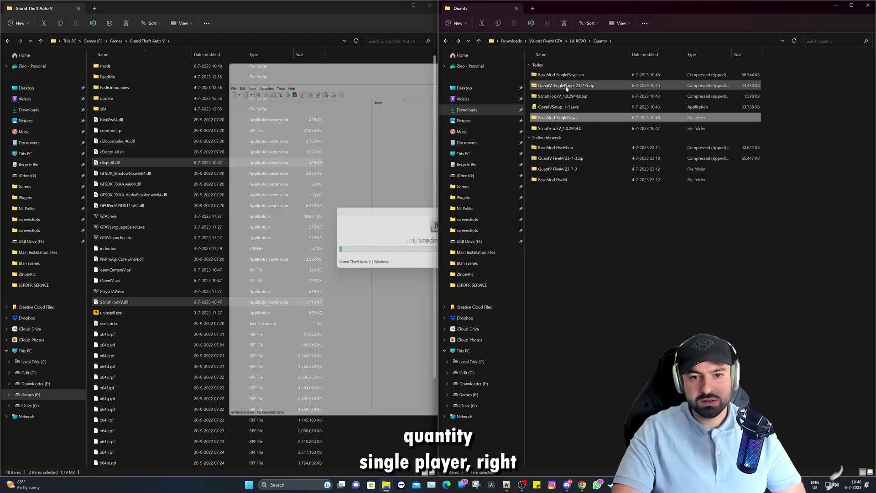
- Extract QuantV SinglePlayer 23-7-5.zip into its suggested folder and open the extracted folder
{"action": "left_click", "coordinate": [565, 86]}
{"action": "right_click", "coordinate": [564, 87]}
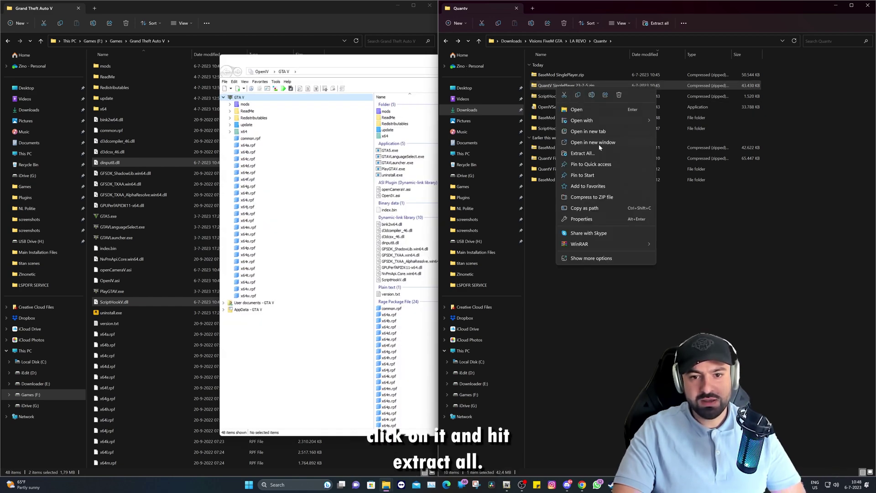
{"action": "left_click", "coordinate": [582, 153]}
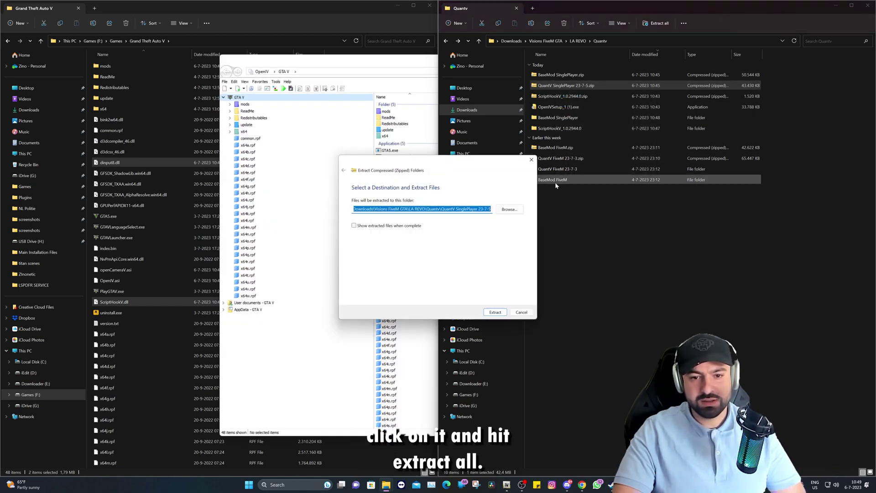
{"action": "left_click", "coordinate": [495, 313]}
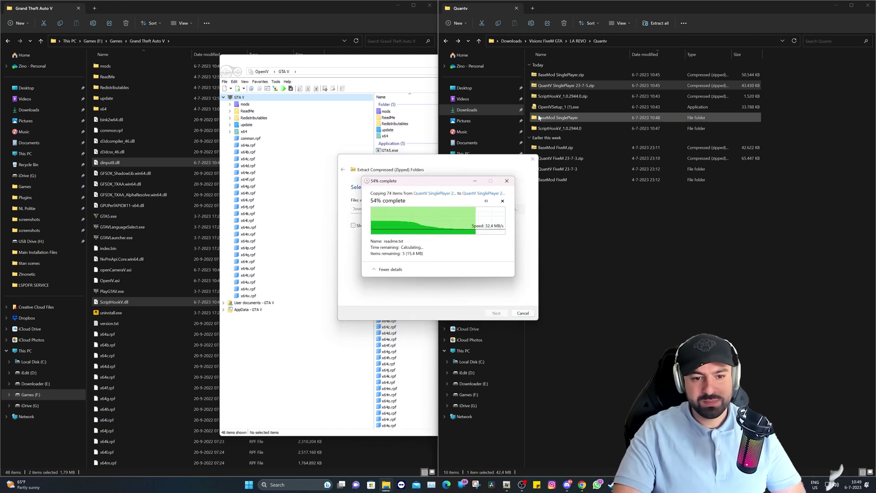
{"action": "double_click", "coordinate": [551, 139]}
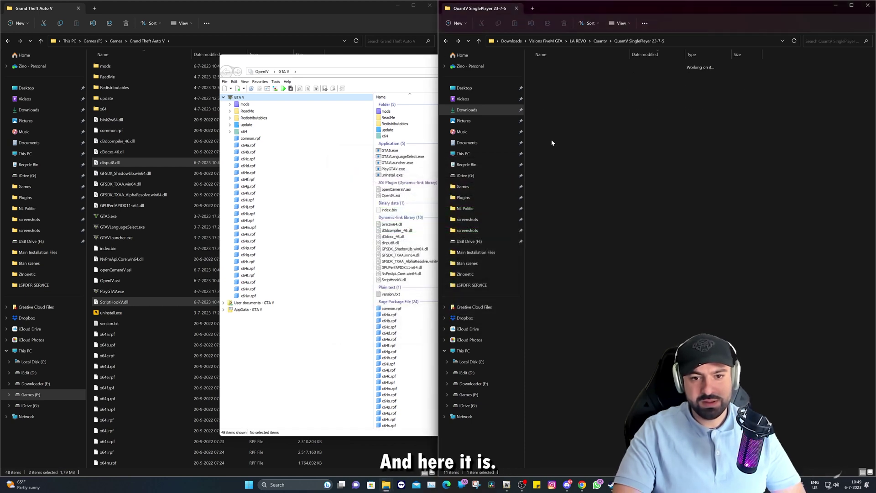
- Open the _Install subfolder and switch OpenIV into edit mode
{"action": "double_click", "coordinate": [551, 106]}
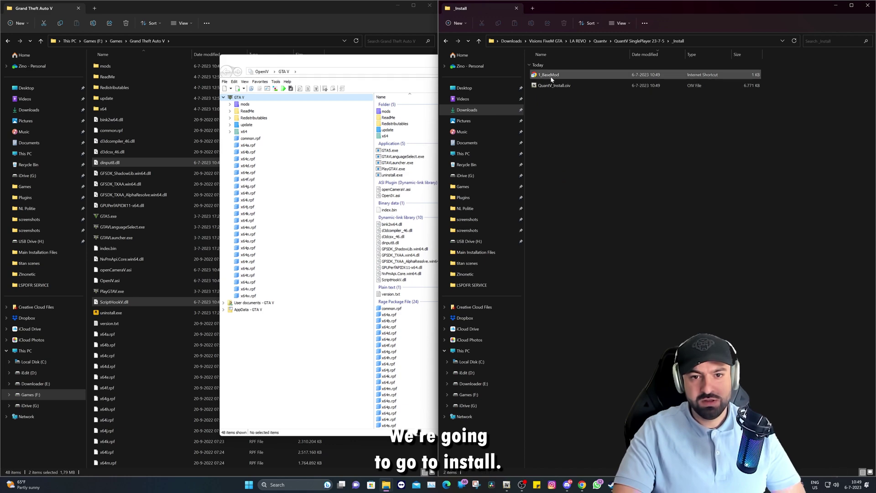
{"action": "left_click", "coordinate": [558, 88]}
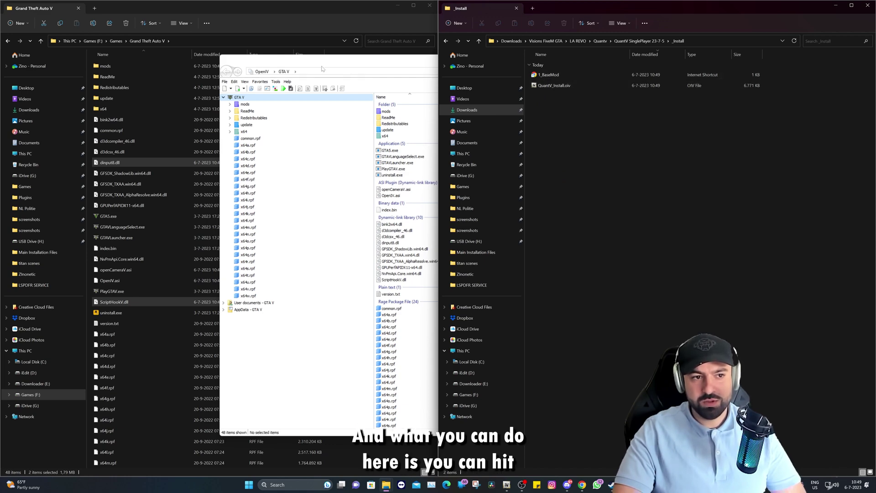
{"action": "left_click_drag", "start_coordinate": [401, 61], "coordinate": [227, 63]}
{"action": "left_click", "coordinate": [383, 75]}
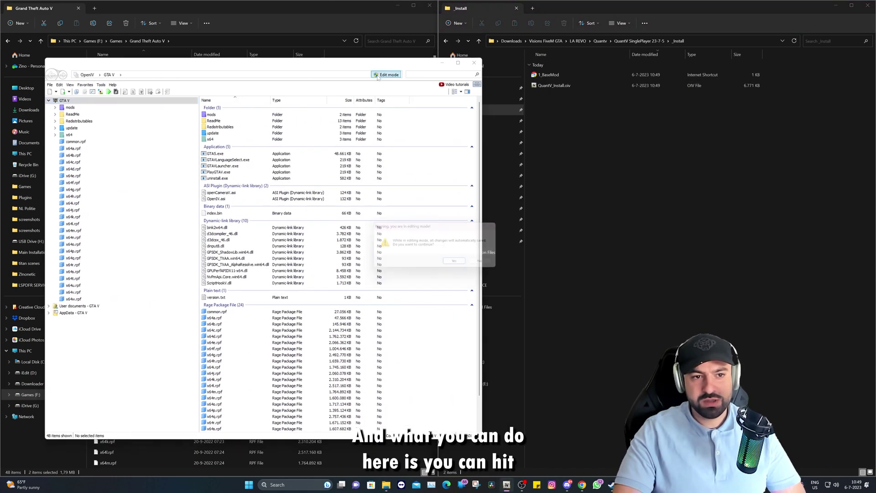
{"action": "left_click", "coordinate": [460, 266]}
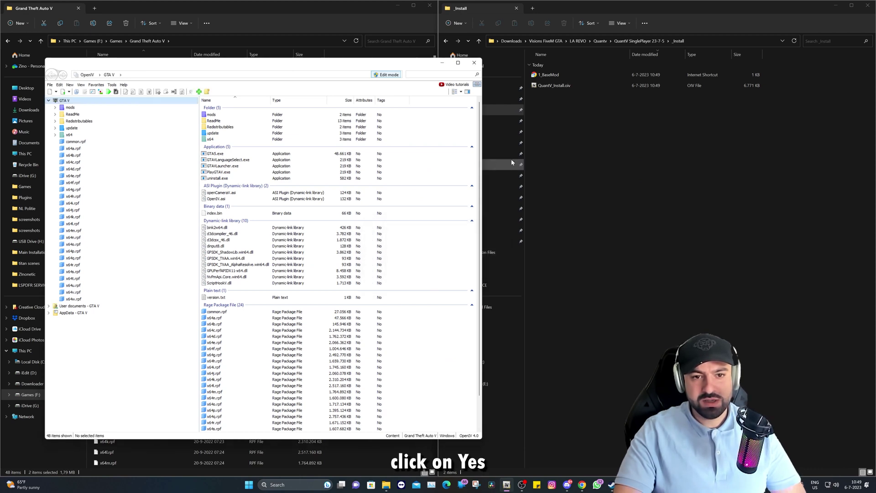
- Drag QuantV_Install.oiv into OpenIV and start installing it into the mods folder
{"action": "left_click", "coordinate": [567, 86]}
{"action": "left_click_drag", "start_coordinate": [568, 88], "coordinate": [313, 181]}
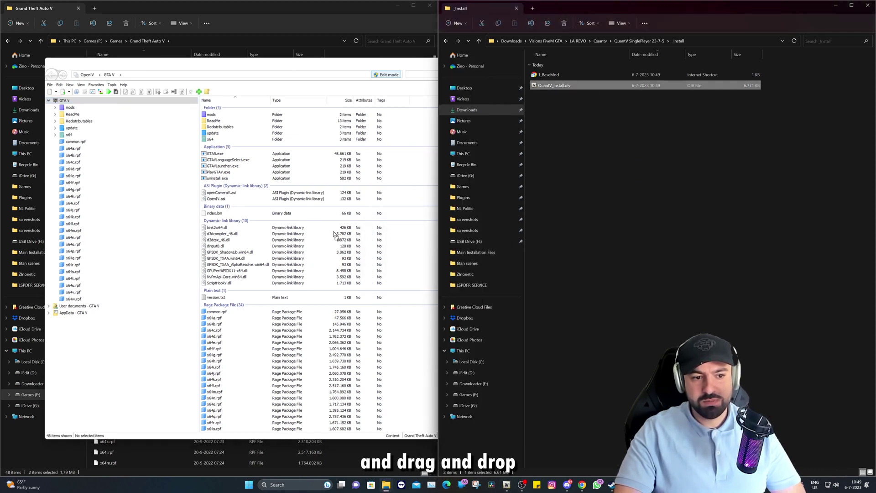
{"action": "left_click_drag", "start_coordinate": [334, 233], "coordinate": [330, 236]}
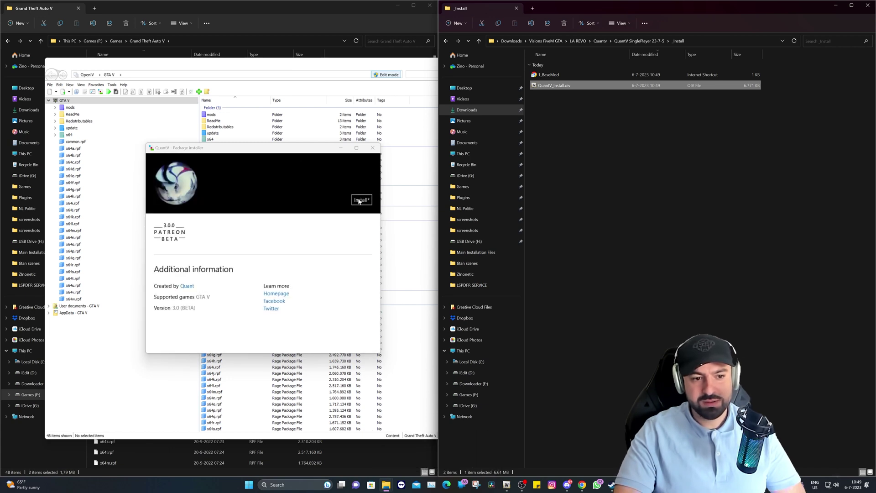
{"action": "left_click", "coordinate": [360, 200]}
{"action": "left_click", "coordinate": [254, 234]}
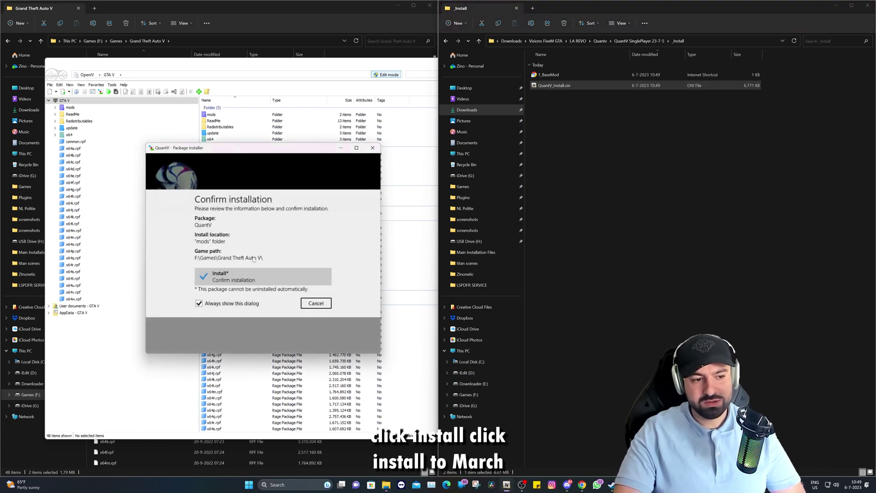
{"action": "left_click", "coordinate": [254, 281]}
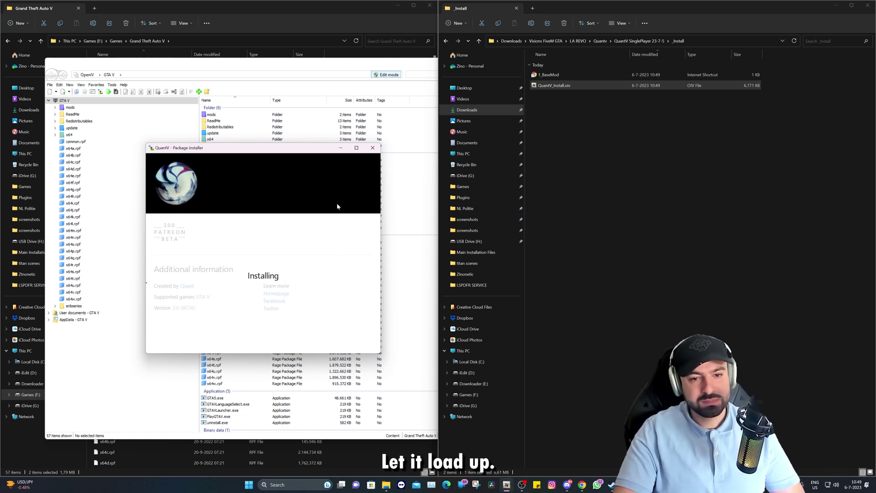
- Go to BaseMod SinglePlayer > optionals > Optional presets > full-ground puddles folder, and close the finished QuantV installer
{"action": "left_click", "coordinate": [446, 41]}
{"action": "left_click", "coordinate": [446, 41]}
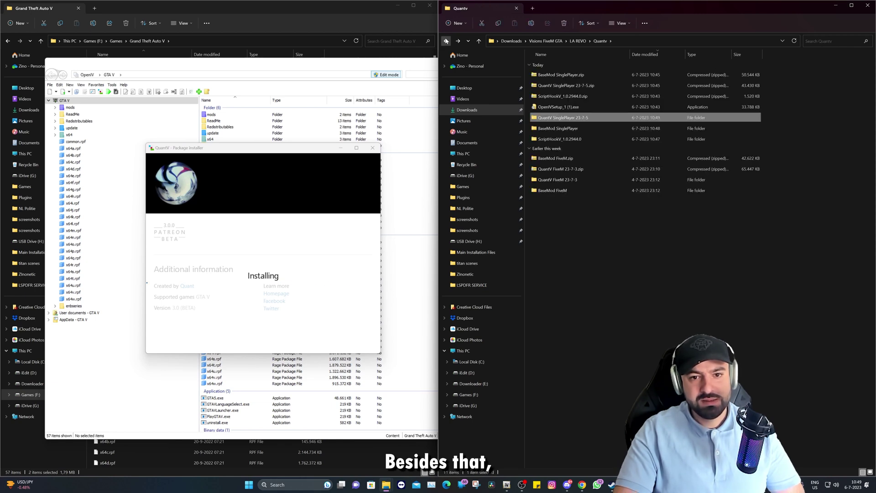
{"action": "double_click", "coordinate": [558, 128]}
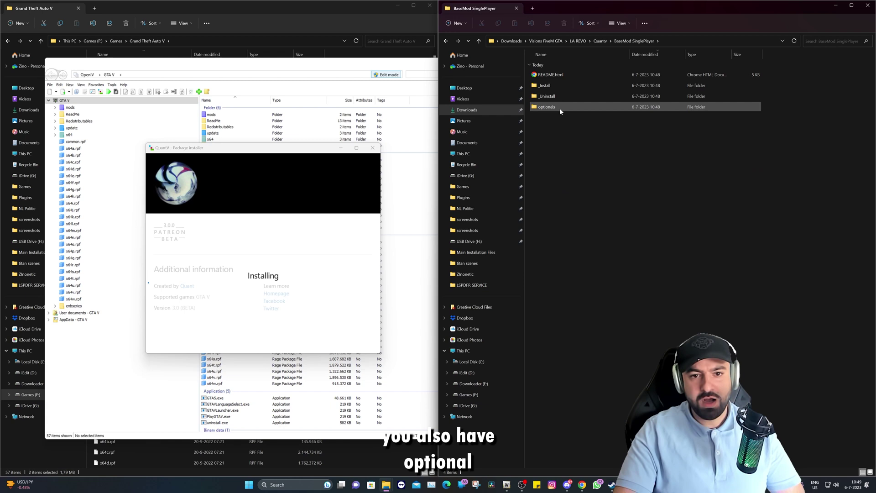
{"action": "double_click", "coordinate": [559, 108]}
{"action": "double_click", "coordinate": [565, 75]}
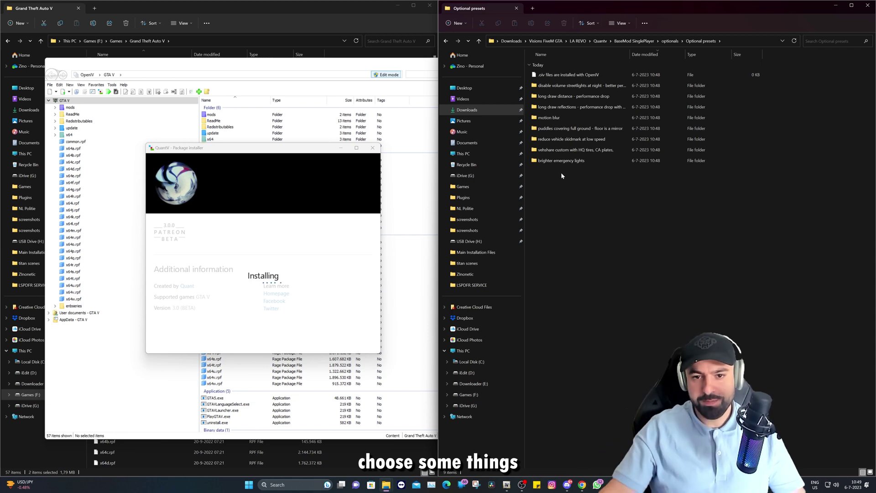
{"action": "left_click", "coordinate": [581, 132]}
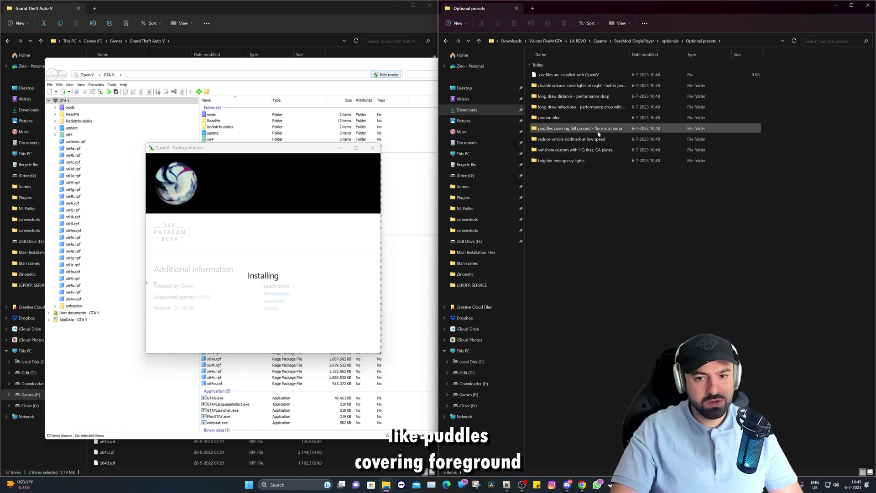
{"action": "double_click", "coordinate": [599, 132]}
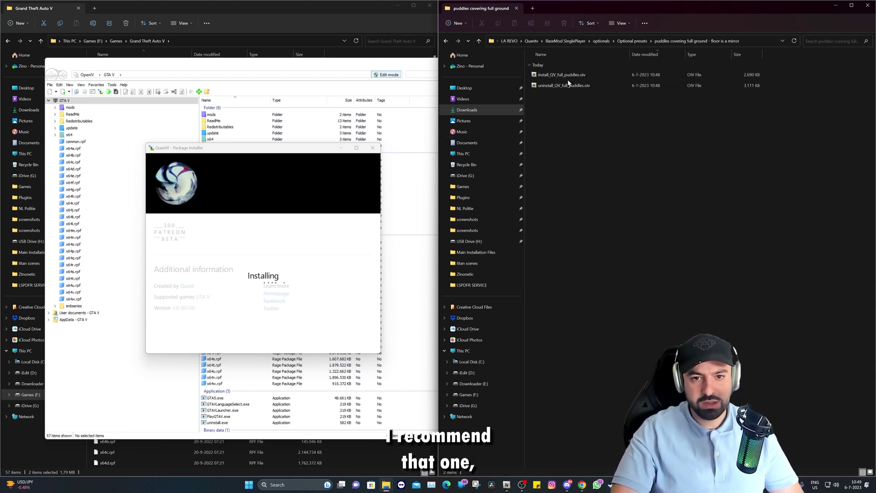
{"action": "left_click", "coordinate": [236, 247]}
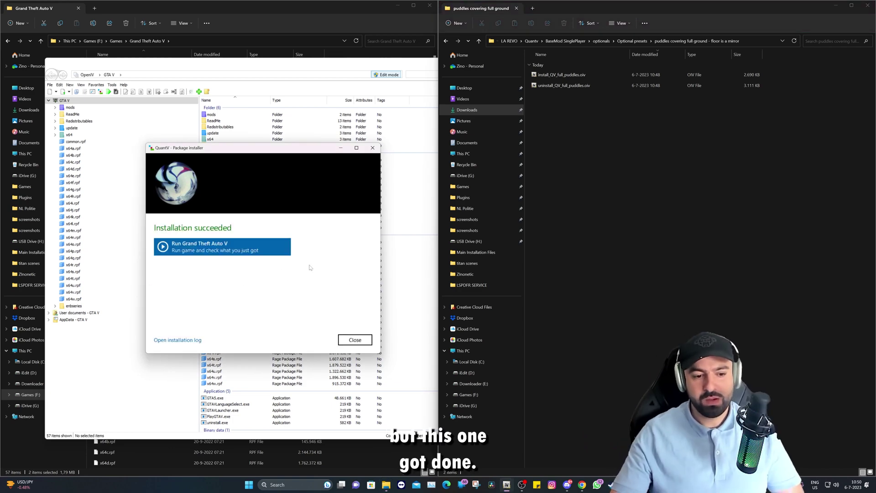
{"action": "left_click", "coordinate": [355, 339]}
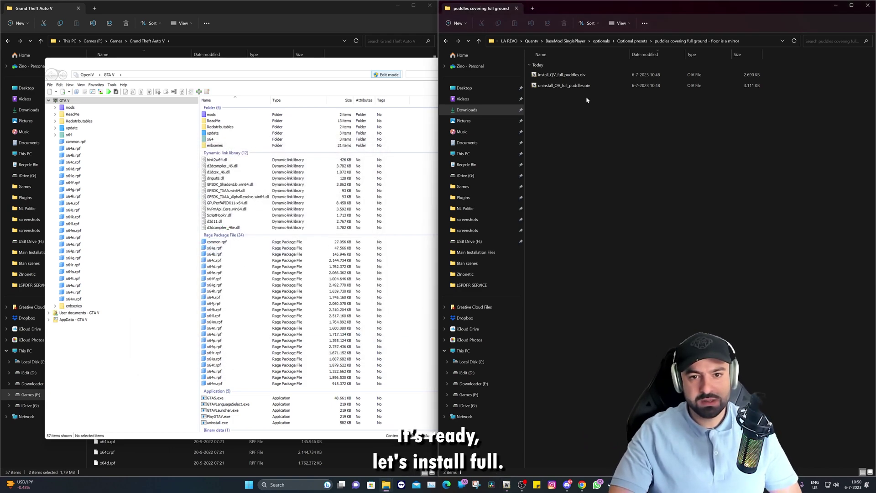
- Install install_QV_full_puddles.oiv into the mods folder and close its installer
{"action": "double_click", "coordinate": [564, 76]}
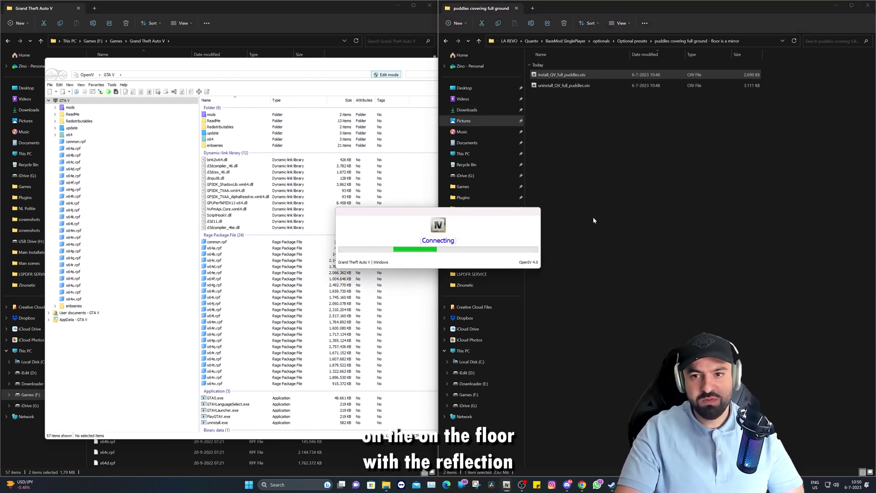
{"action": "left_click", "coordinate": [446, 41]}
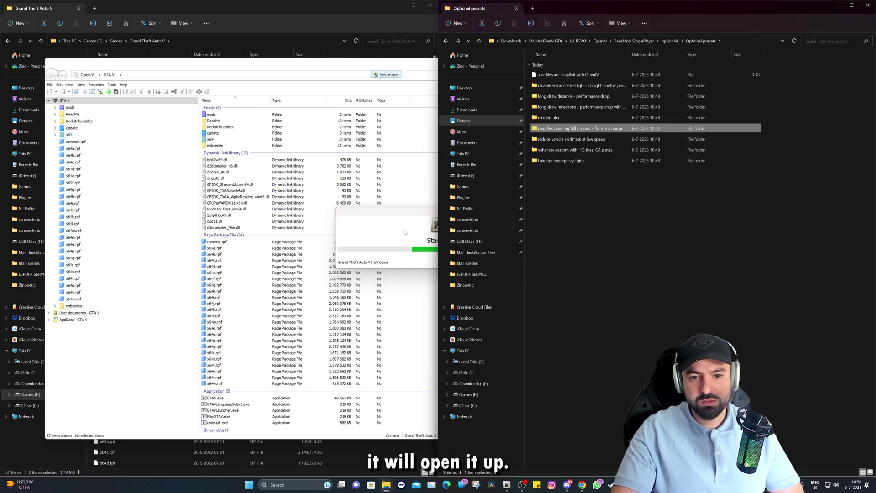
{"action": "double_click", "coordinate": [566, 162]}
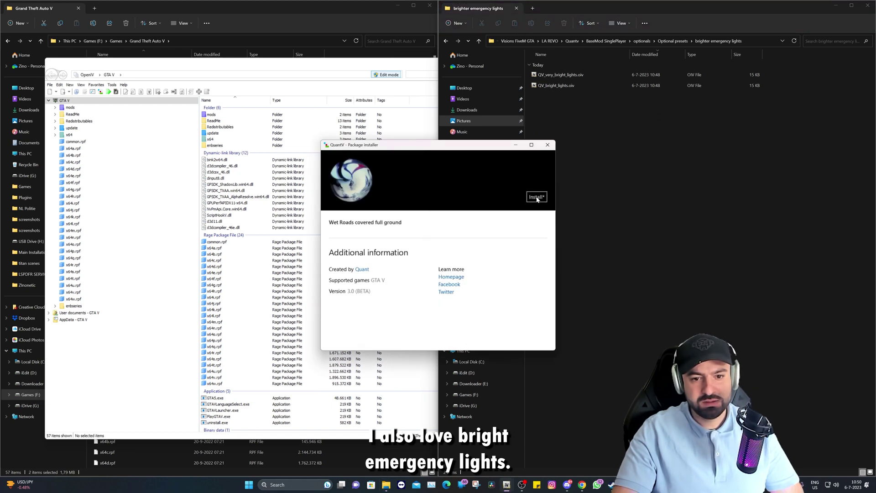
{"action": "left_click", "coordinate": [537, 197]}
{"action": "left_click", "coordinate": [427, 237]}
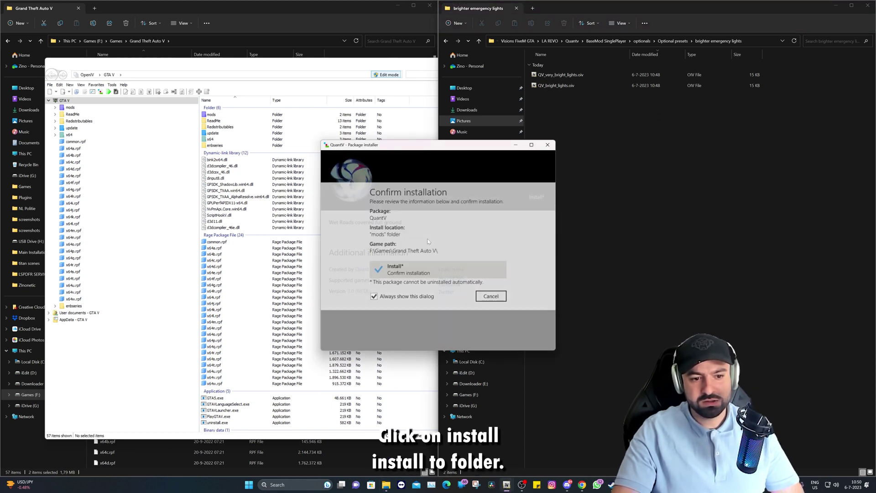
{"action": "left_click", "coordinate": [444, 271]}
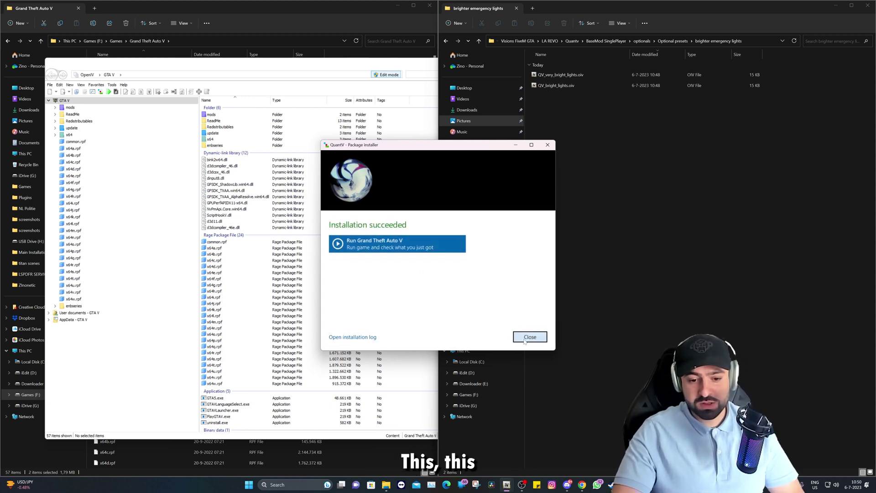
{"action": "left_click", "coordinate": [530, 336]}
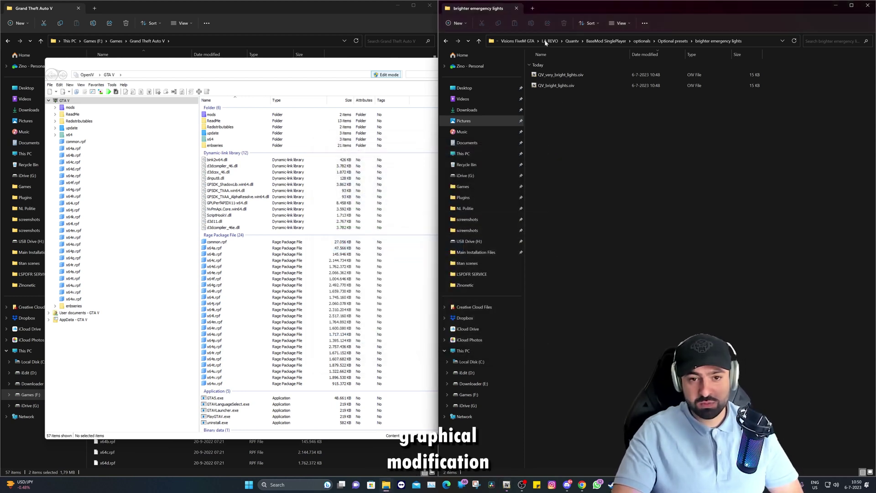
- Open QV_very_bright_lights.oiv and browse the long draw distance and long draw reflections preset folders
{"action": "double_click", "coordinate": [561, 75]}
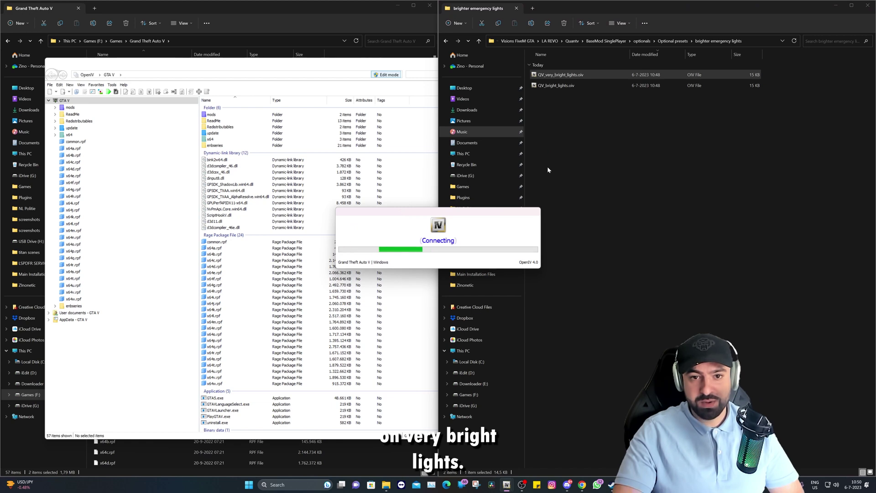
{"action": "left_click", "coordinate": [446, 40]}
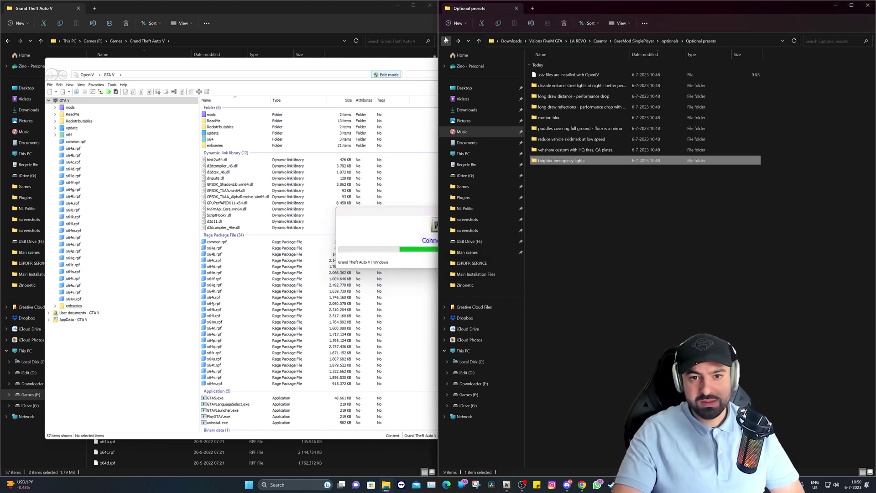
{"action": "double_click", "coordinate": [573, 96]}
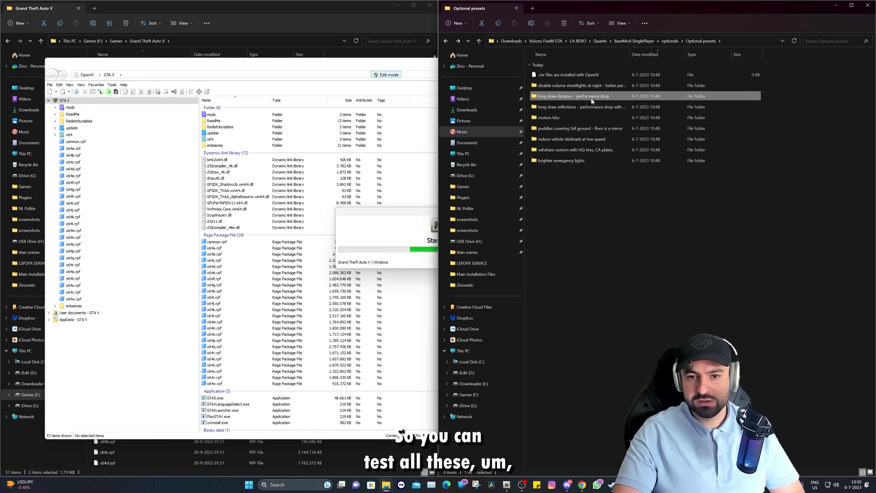
{"action": "left_click", "coordinate": [445, 41]}
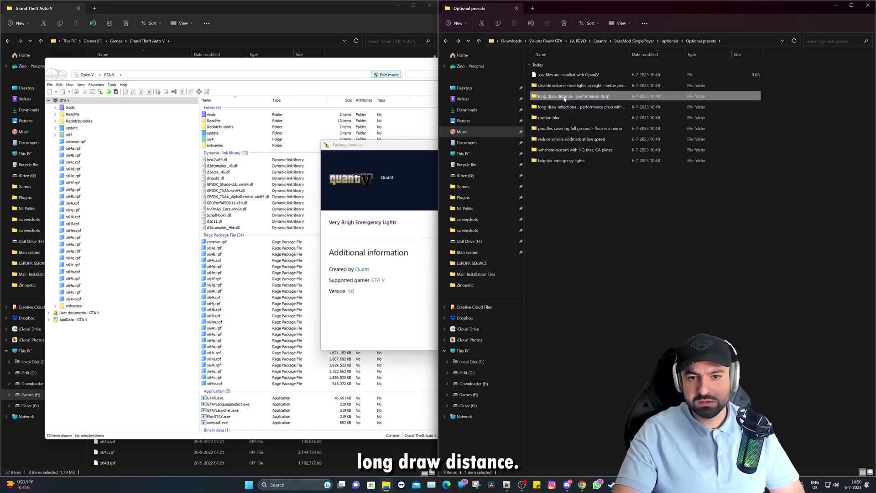
{"action": "double_click", "coordinate": [534, 109]}
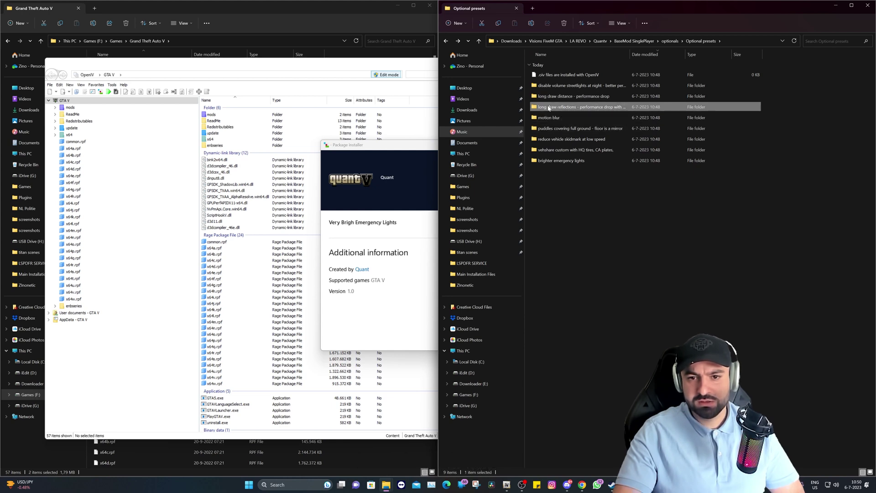
- Install the very bright emergency lights package into the mods folder
{"action": "left_click", "coordinate": [430, 58]}
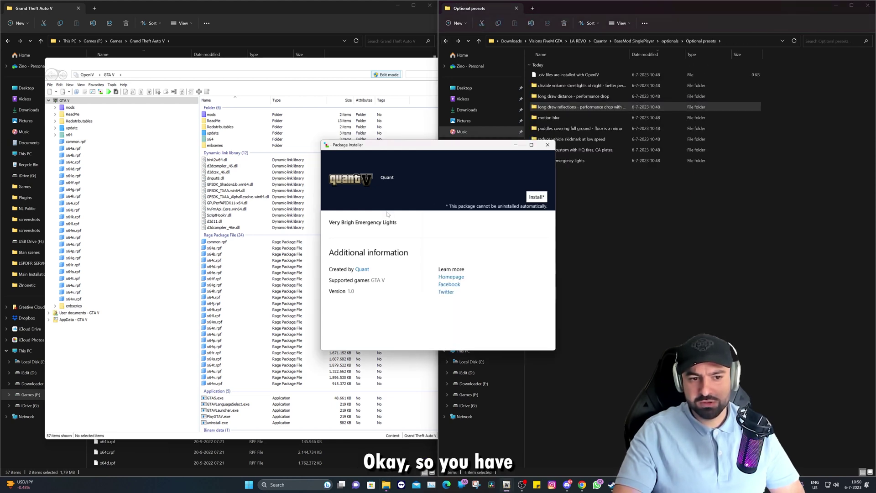
{"action": "left_click", "coordinate": [536, 196]}
{"action": "left_click", "coordinate": [438, 257]}
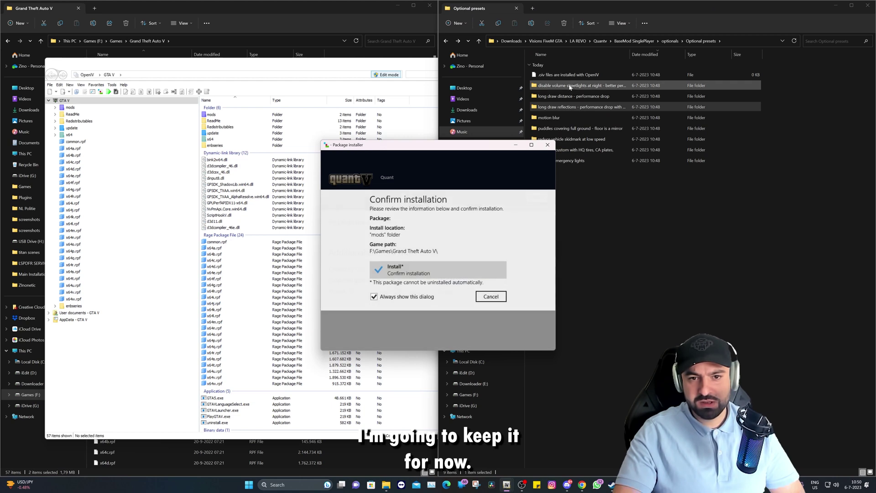
{"action": "left_click", "coordinate": [420, 275]}
- Look through the motion blur preset folder, then return to the finished installer
{"action": "left_click", "coordinate": [681, 253]}
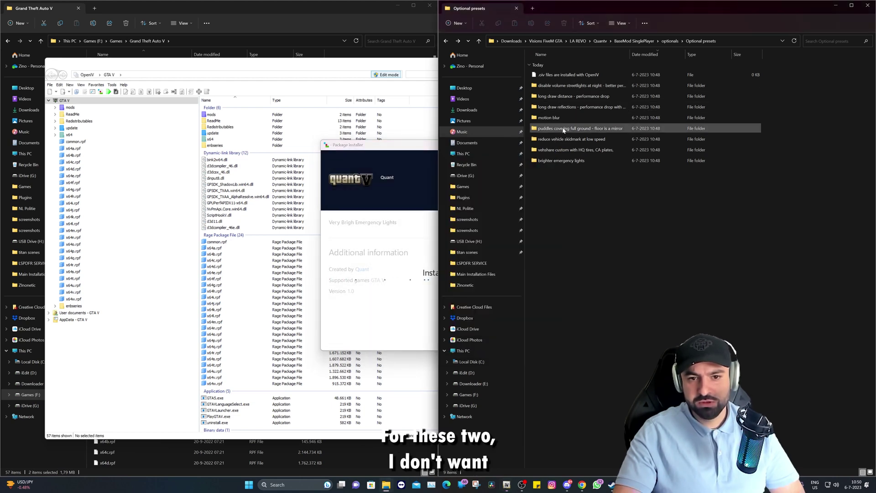
{"action": "double_click", "coordinate": [559, 118]}
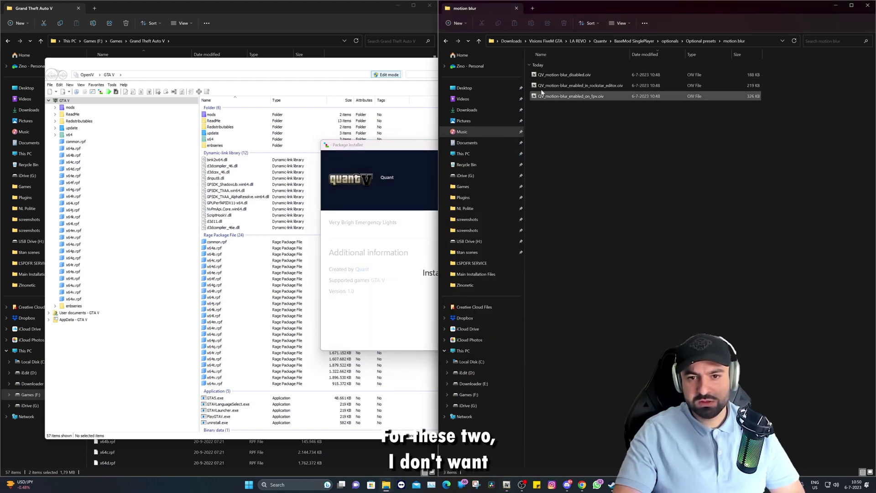
{"action": "left_click", "coordinate": [445, 42]}
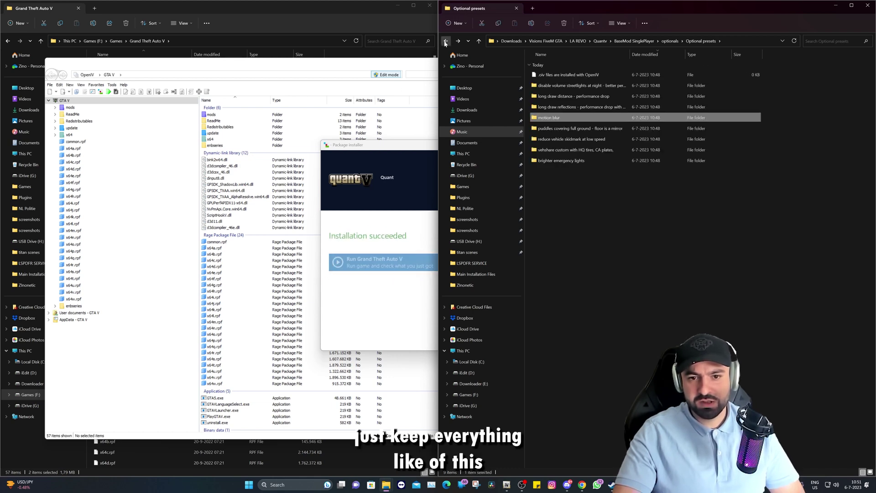
{"action": "left_click", "coordinate": [419, 194]}
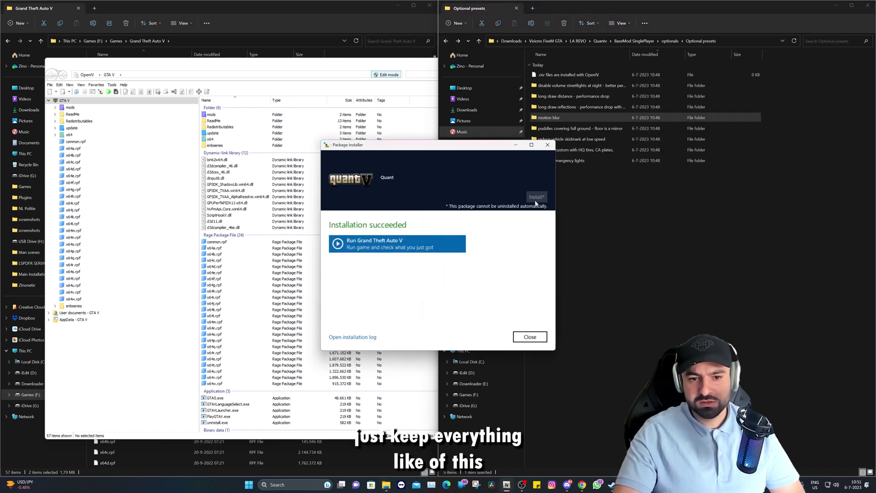
- Close the finished installer and go back to the Quantv downloads folder
{"action": "left_click", "coordinate": [529, 337]}
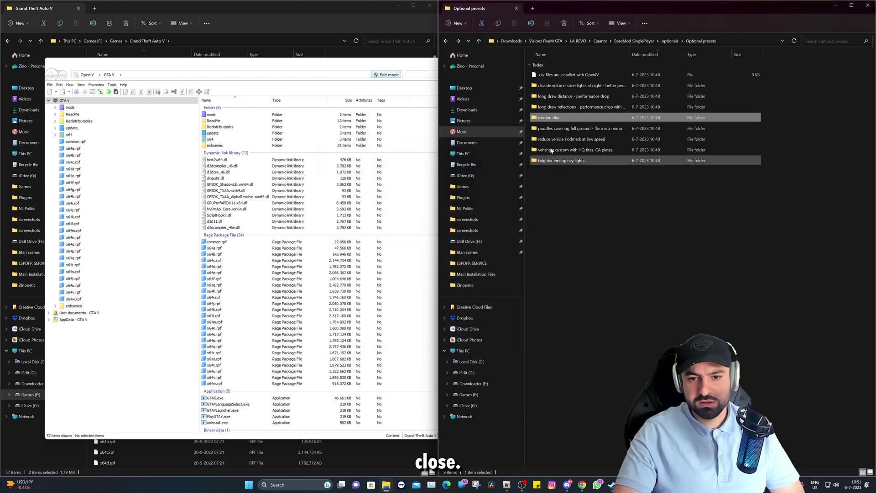
{"action": "left_click", "coordinate": [443, 44]}
{"action": "left_click", "coordinate": [444, 45]}
{"action": "left_click", "coordinate": [444, 45]}
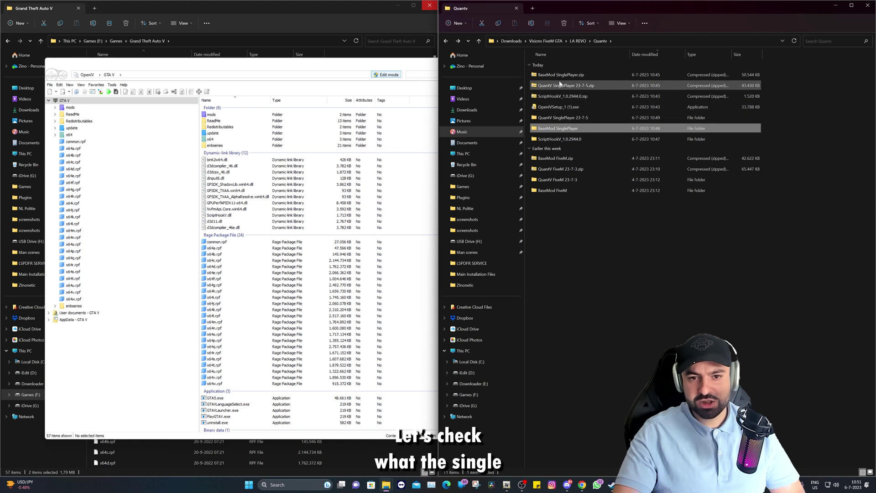
- Browse into QuantV SinglePlayer 23-7-5 > optionals > Optional presets > raindrops, checking Performance-quality presets en route
{"action": "double_click", "coordinate": [557, 117]}
{"action": "double_click", "coordinate": [546, 96]}
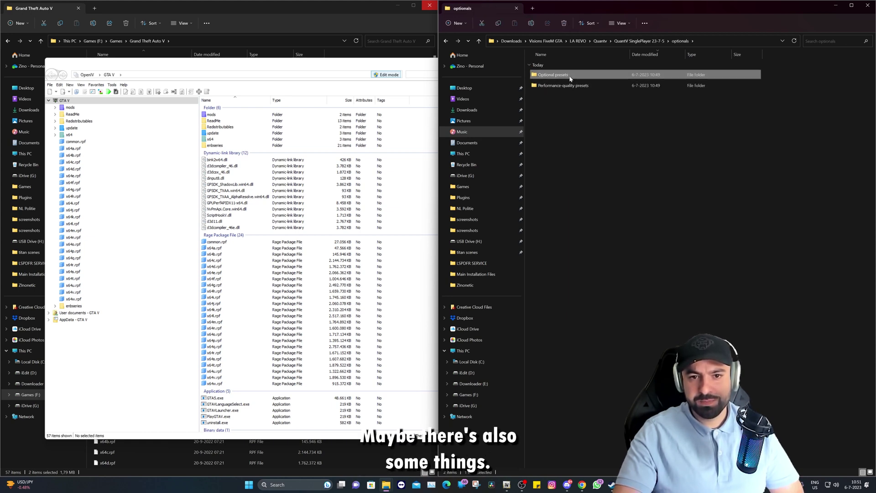
{"action": "double_click", "coordinate": [563, 75]}
{"action": "left_click", "coordinate": [449, 42]}
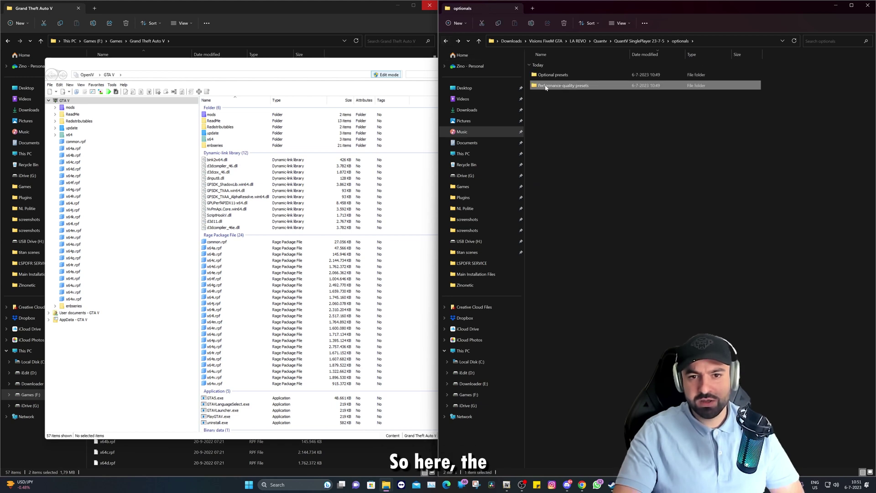
{"action": "double_click", "coordinate": [561, 85]}
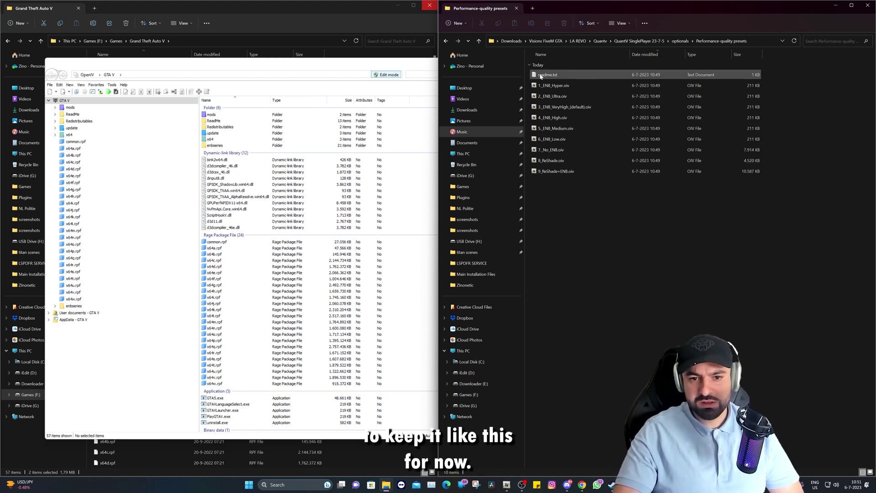
{"action": "left_click", "coordinate": [445, 41]}
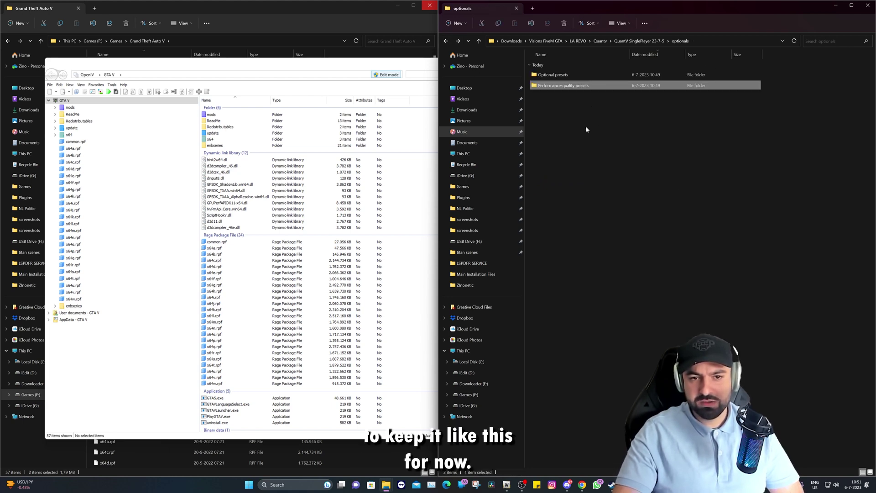
{"action": "double_click", "coordinate": [552, 78]}
{"action": "double_click", "coordinate": [559, 85]}
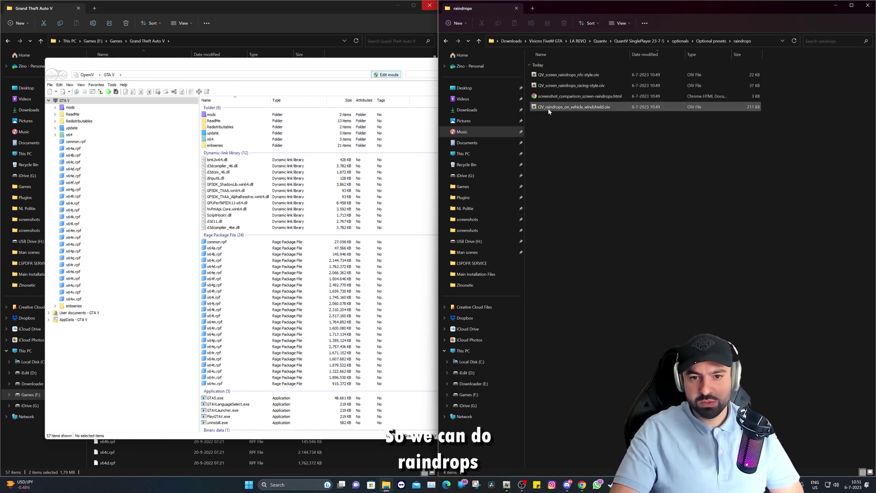
- Open the windshield raindrops package, then view the screen-raindrops comparison page in its Racing-style clip
{"action": "double_click", "coordinate": [598, 110]}
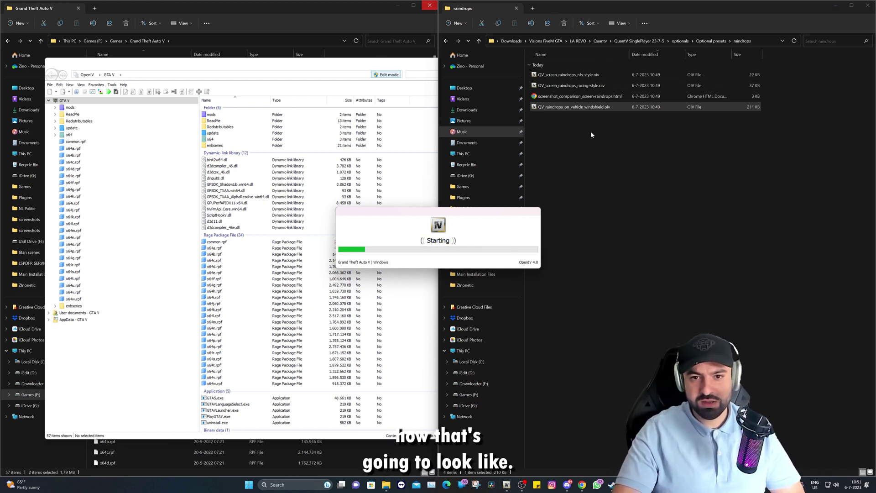
{"action": "double_click", "coordinate": [573, 98]}
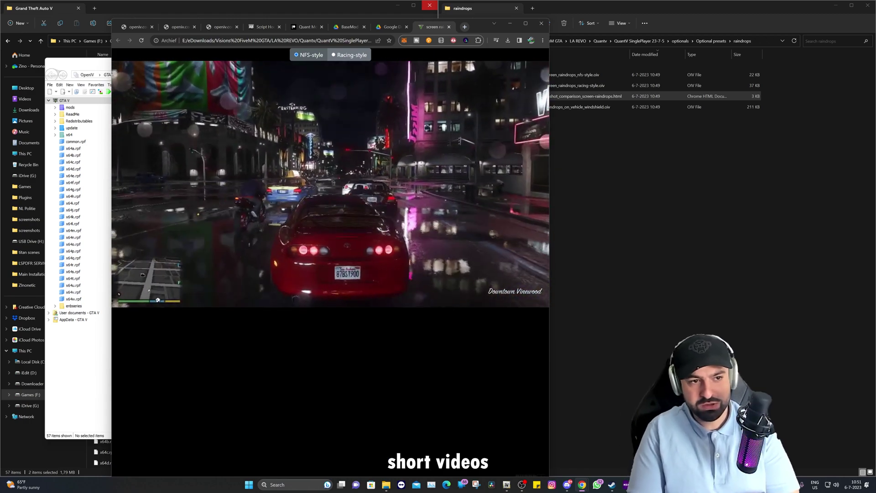
{"action": "left_click", "coordinate": [350, 55]}
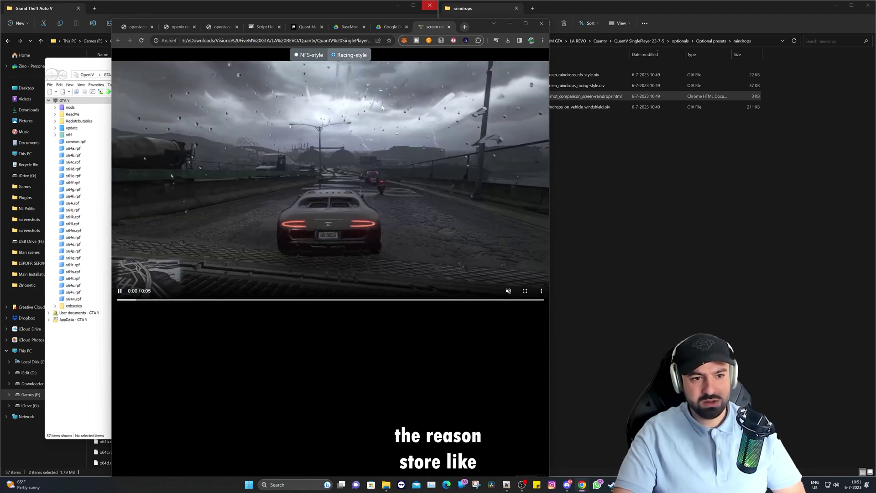
- Install the windshield raindrops package into the mods folder and close the installer
{"action": "left_click", "coordinate": [509, 23]}
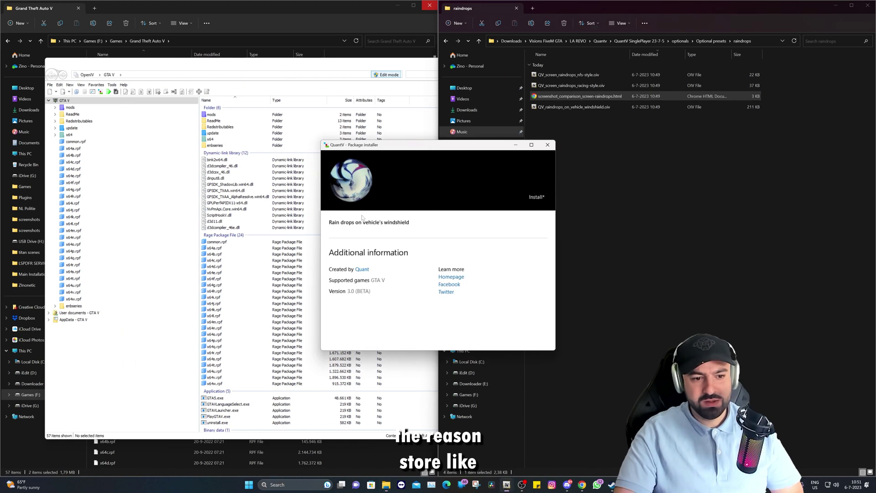
{"action": "left_click", "coordinate": [540, 197]}
{"action": "left_click", "coordinate": [362, 231]}
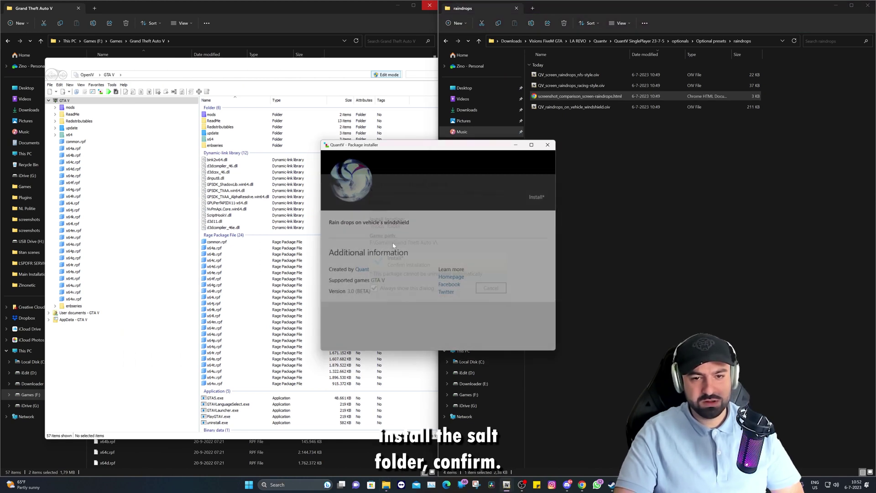
{"action": "left_click", "coordinate": [397, 274]}
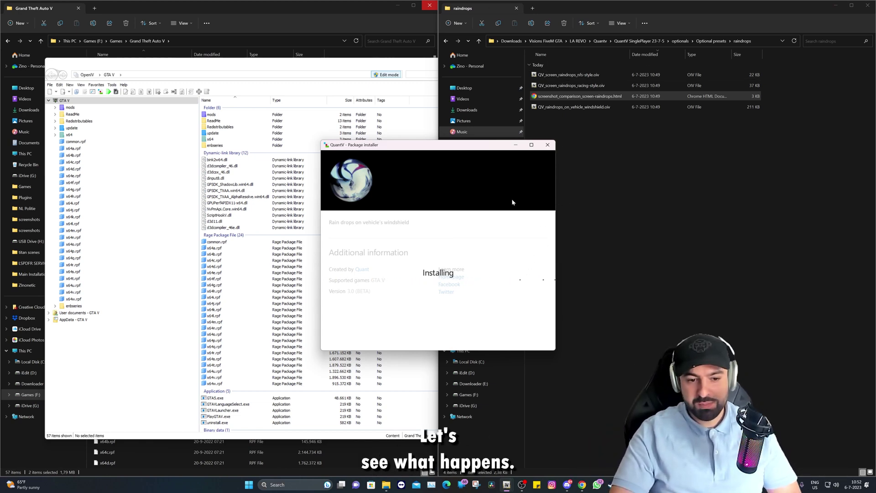
{"action": "left_click", "coordinate": [528, 336]}
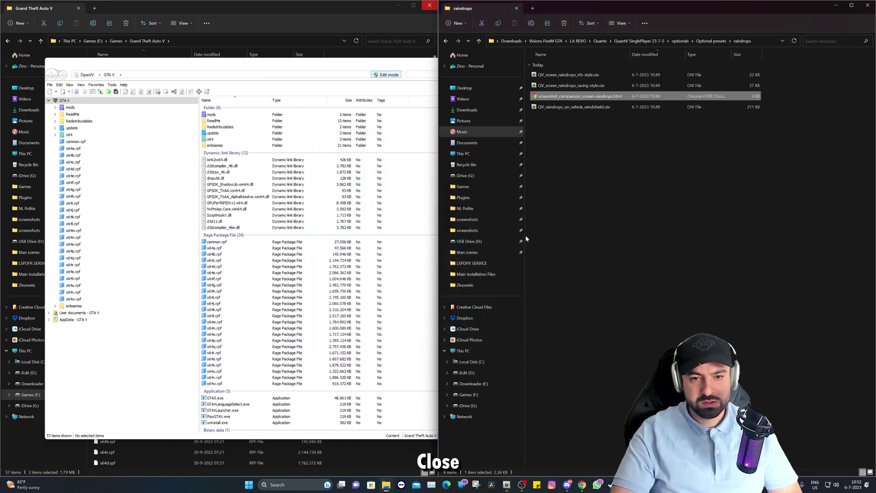
- Install QV_screen_raindrops_nfs-style.oiv into the mods folder and close the installer
{"action": "left_click", "coordinate": [567, 76]}
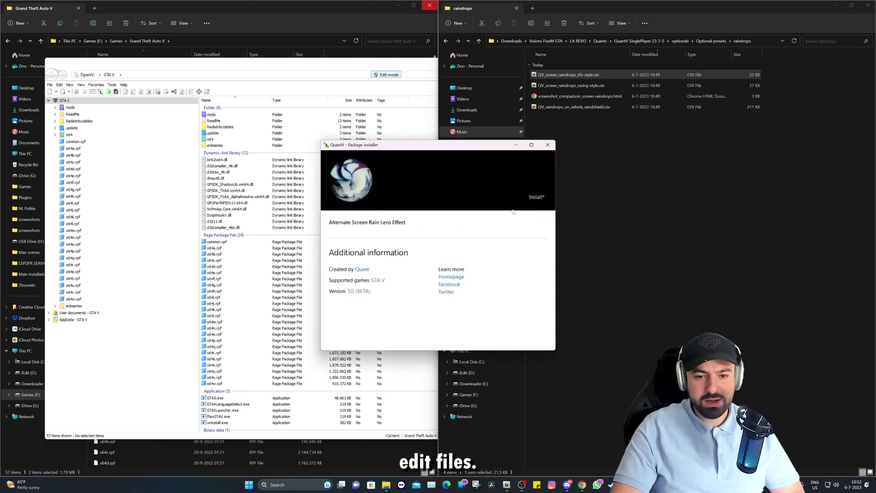
{"action": "left_click", "coordinate": [532, 196]}
{"action": "left_click", "coordinate": [423, 237]}
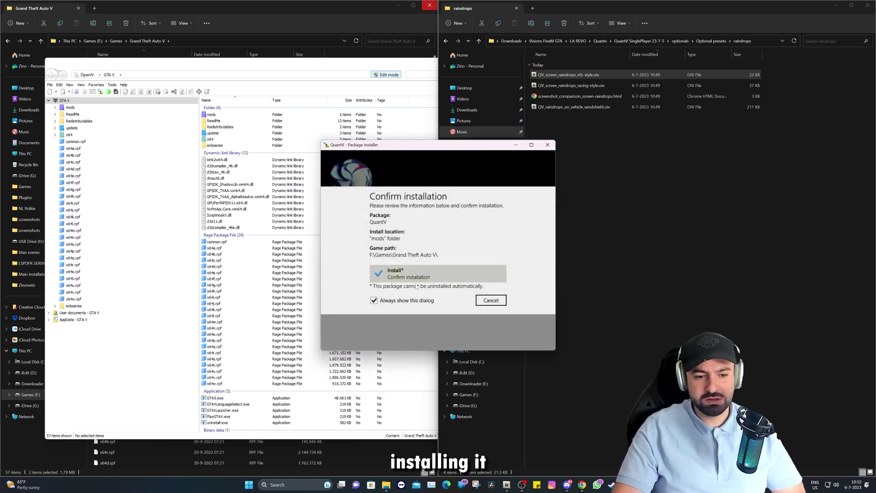
{"action": "left_click", "coordinate": [423, 273]}
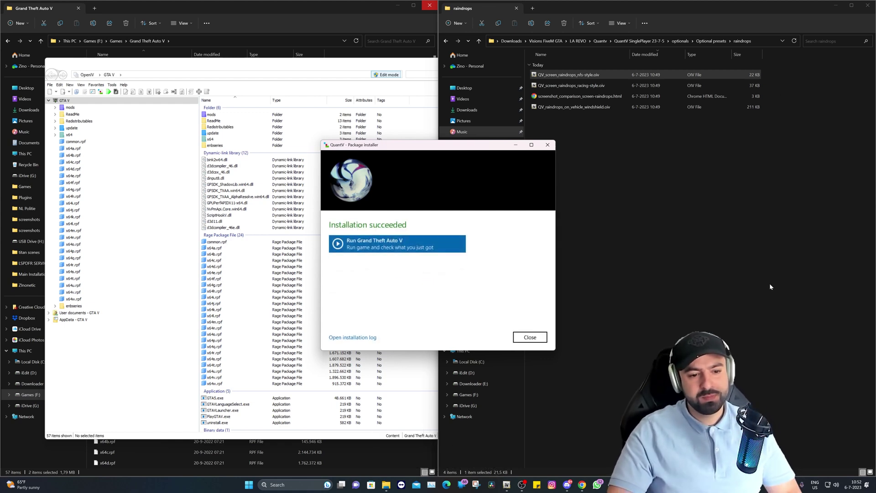
{"action": "left_click", "coordinate": [530, 336]}
- Start installing the Racing-style screen raindrops package into mods, then open the starfield galaxy preset folder
{"action": "left_click", "coordinate": [580, 87]}
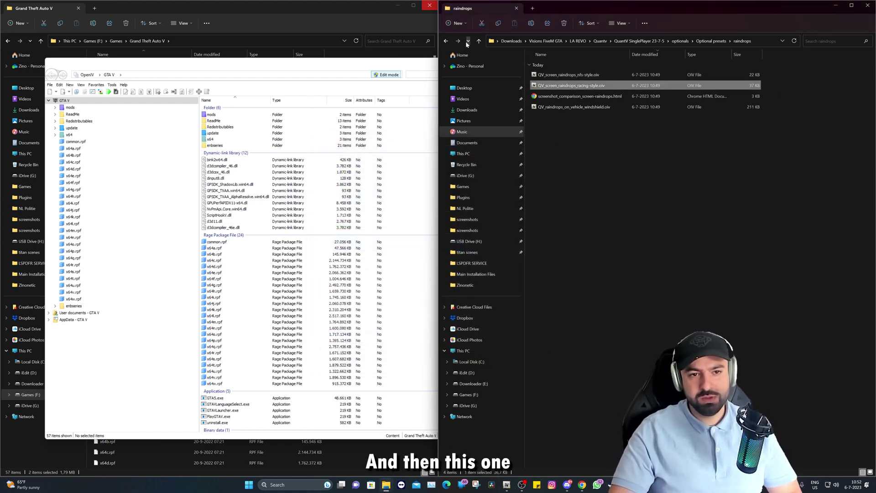
{"action": "left_click", "coordinate": [447, 41]}
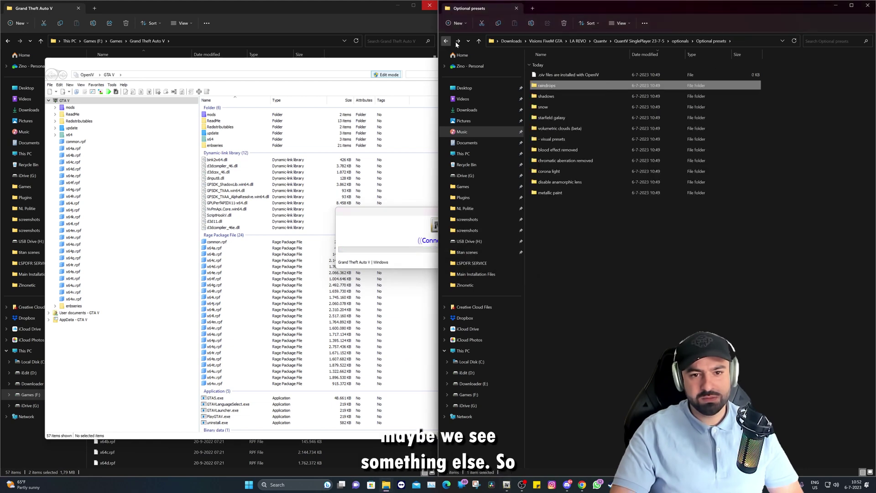
{"action": "left_click", "coordinate": [567, 129]}
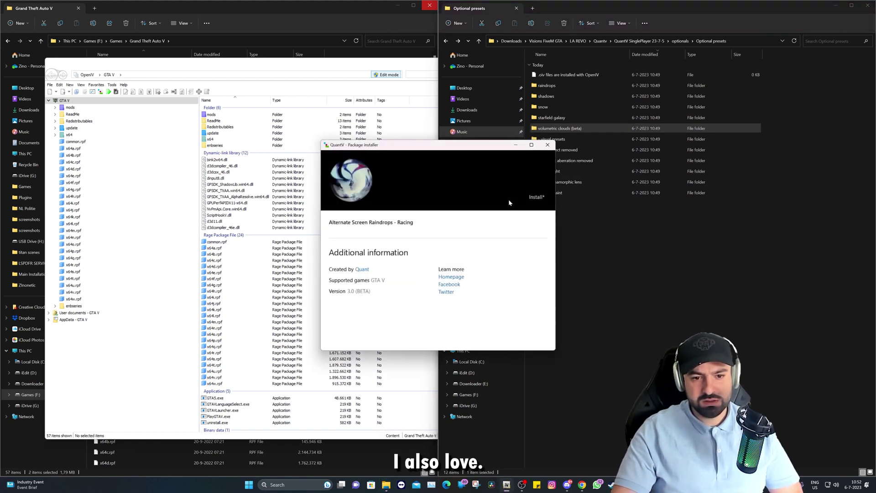
{"action": "left_click", "coordinate": [529, 198]}
{"action": "left_click", "coordinate": [391, 248]}
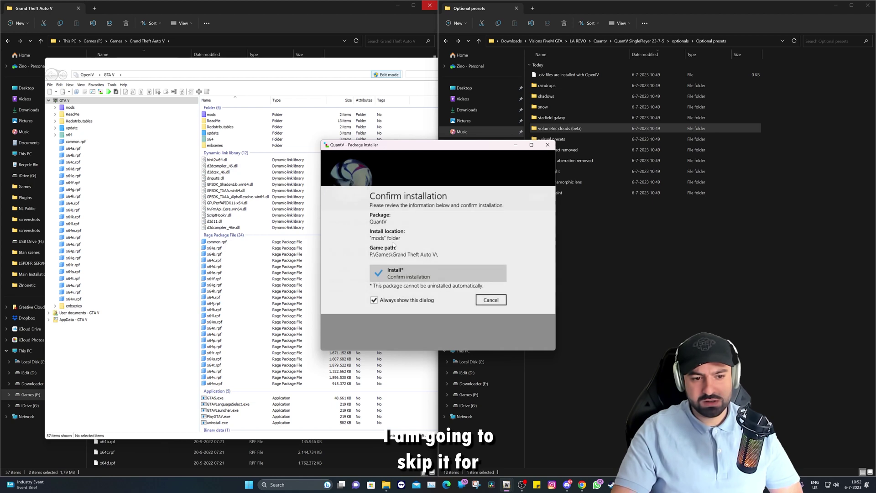
{"action": "left_click", "coordinate": [391, 272]}
{"action": "left_click", "coordinate": [611, 201]}
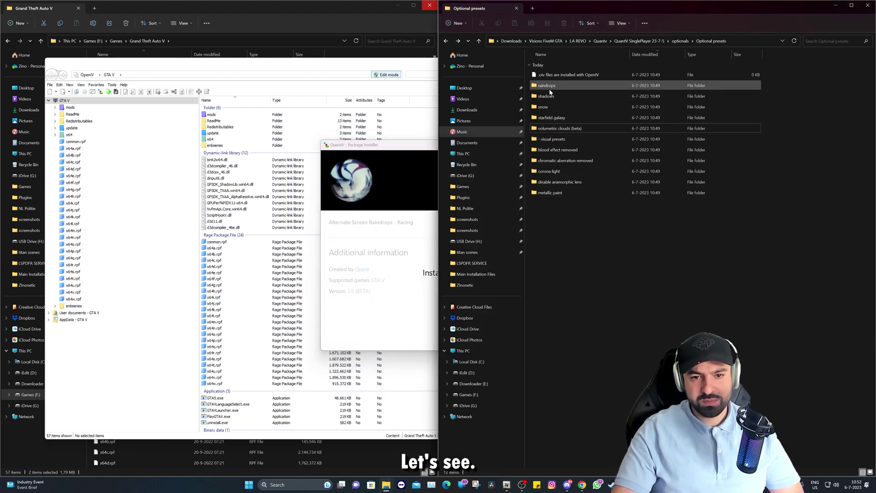
{"action": "double_click", "coordinate": [553, 118]}
- Compare the default, classic and RGB galaxy skies on the starfield screenshot comparison page
{"action": "double_click", "coordinate": [563, 129]}
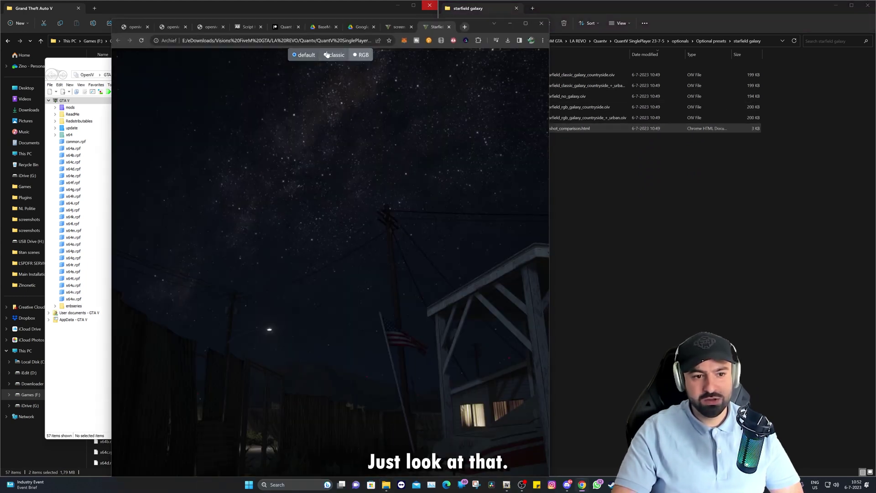
{"action": "left_click", "coordinate": [329, 56]}
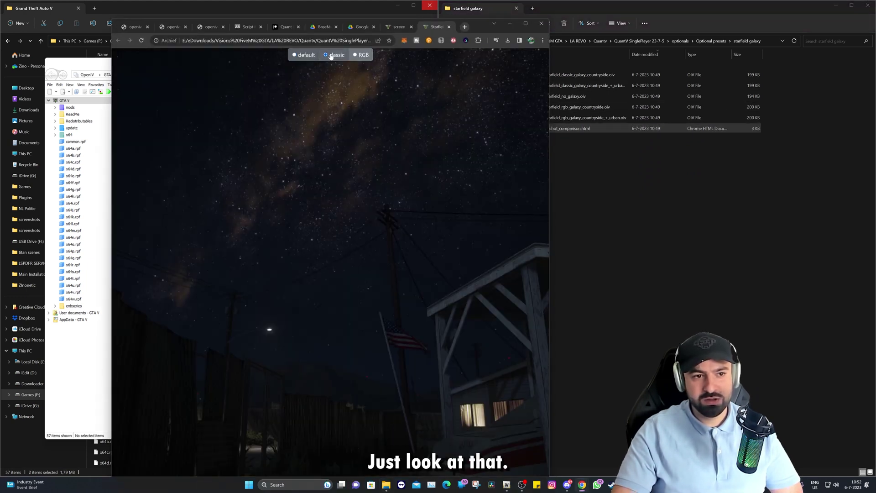
{"action": "left_click", "coordinate": [361, 55]}
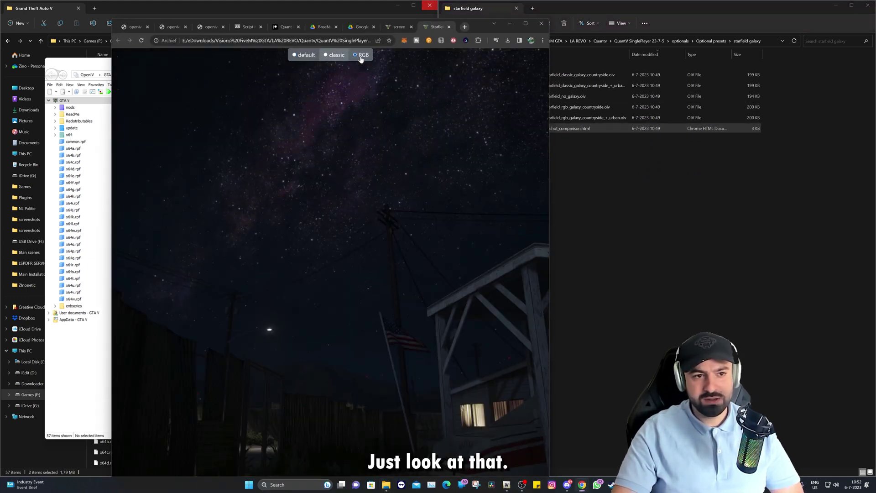
{"action": "left_click", "coordinate": [329, 59]}
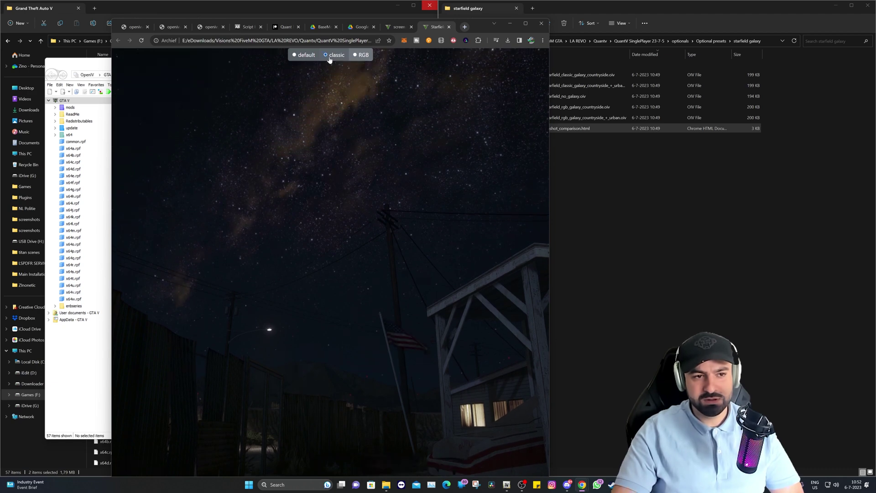
{"action": "left_click", "coordinate": [301, 58]}
{"action": "left_click", "coordinate": [510, 22]}
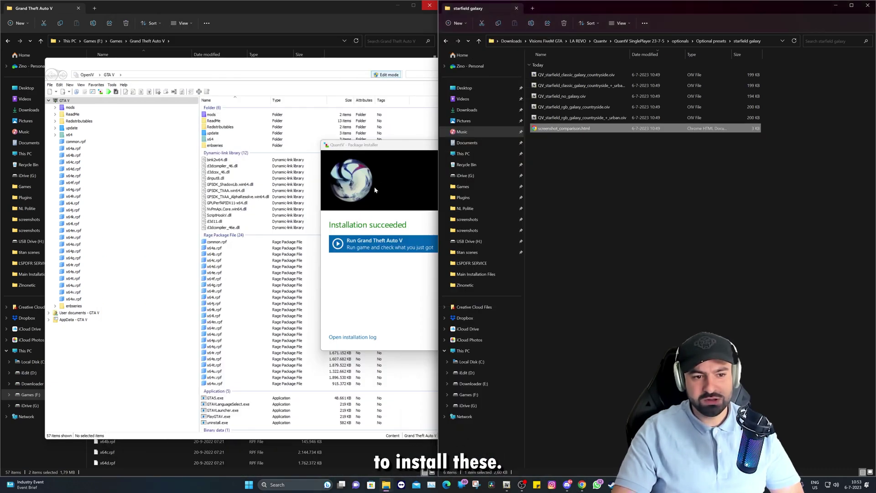
- Close the finished QuantV installer and glance at the snow preset folder
{"action": "left_click", "coordinate": [403, 149]}
{"action": "left_click", "coordinate": [530, 337]}
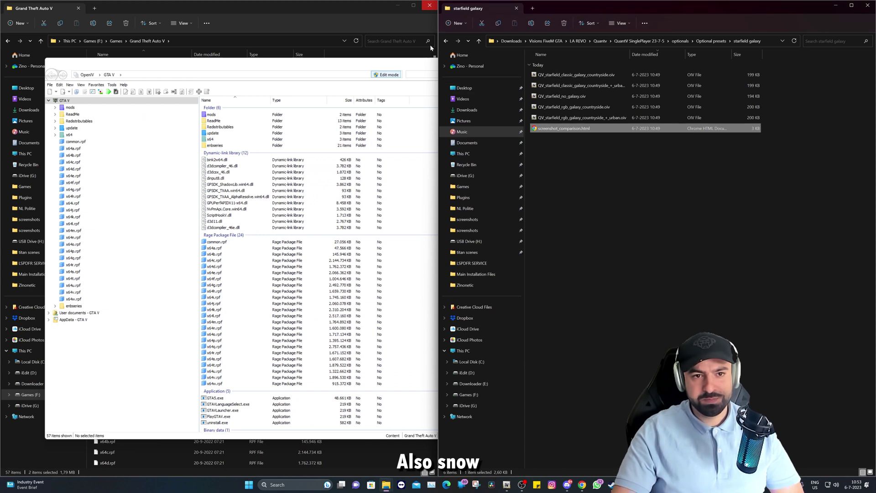
{"action": "left_click", "coordinate": [446, 41]}
{"action": "double_click", "coordinate": [552, 106]}
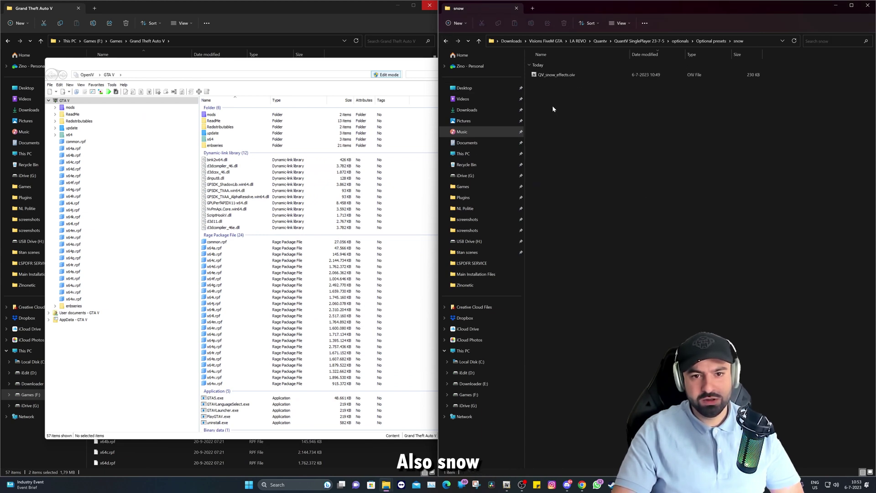
{"action": "left_click", "coordinate": [447, 42]}
- Review the smooth shadows comparison pages, including the V2 and interior versions
{"action": "double_click", "coordinate": [549, 96]}
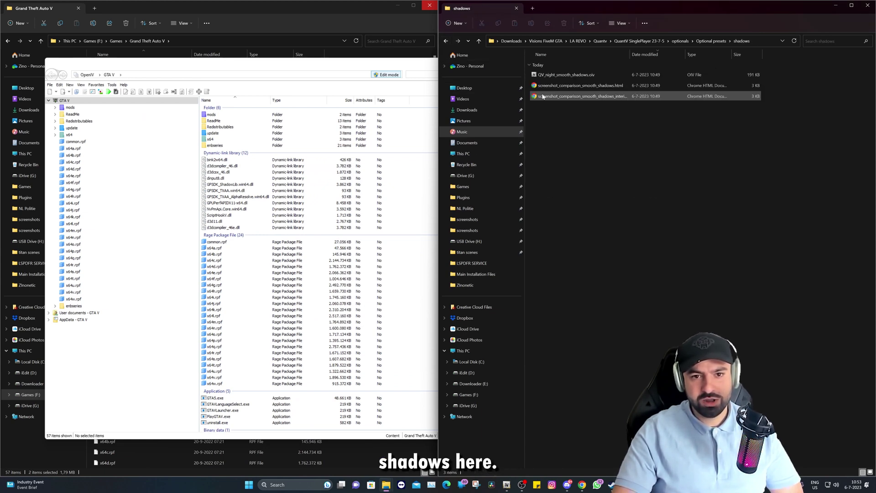
{"action": "left_click", "coordinate": [549, 86]}
{"action": "double_click", "coordinate": [549, 87]}
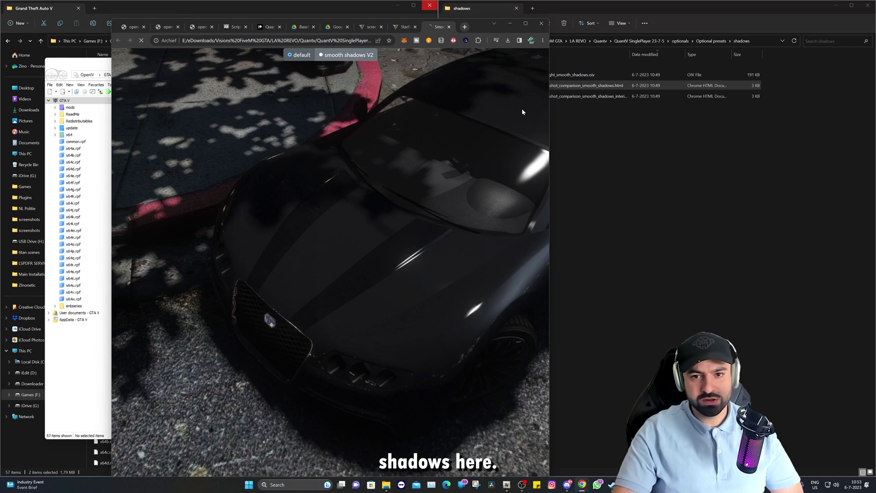
{"action": "left_click", "coordinate": [352, 55]}
{"action": "double_click", "coordinate": [550, 95]}
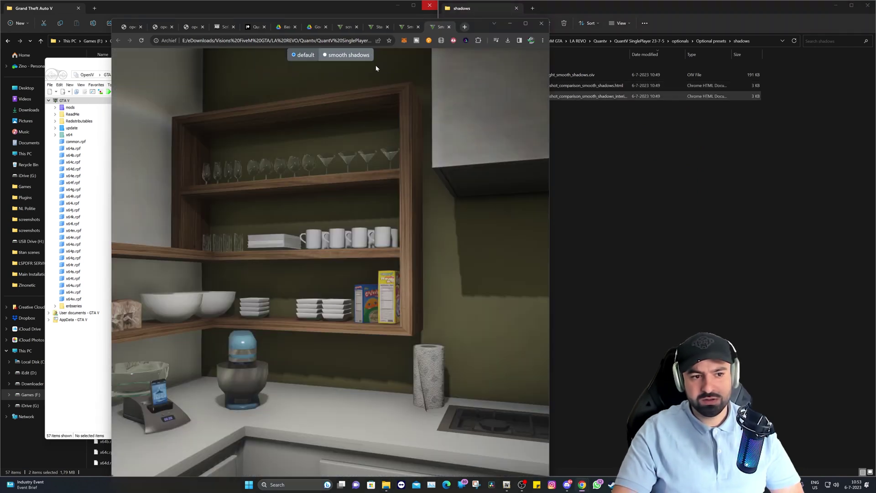
{"action": "left_click", "coordinate": [672, 156]}
- Close the kitchen comparison window and return to the Optional presets list
{"action": "left_click", "coordinate": [447, 41]}
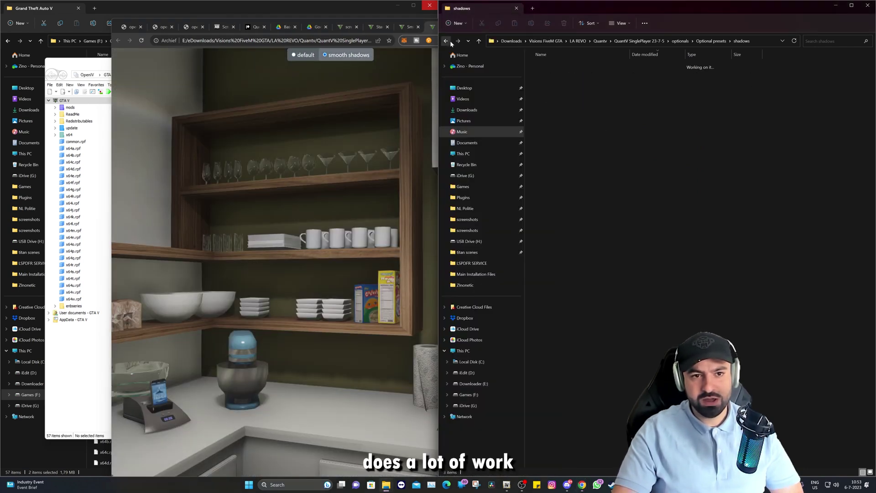
{"action": "key", "text": "alt+Tab"}
{"action": "left_click", "coordinate": [511, 23]}
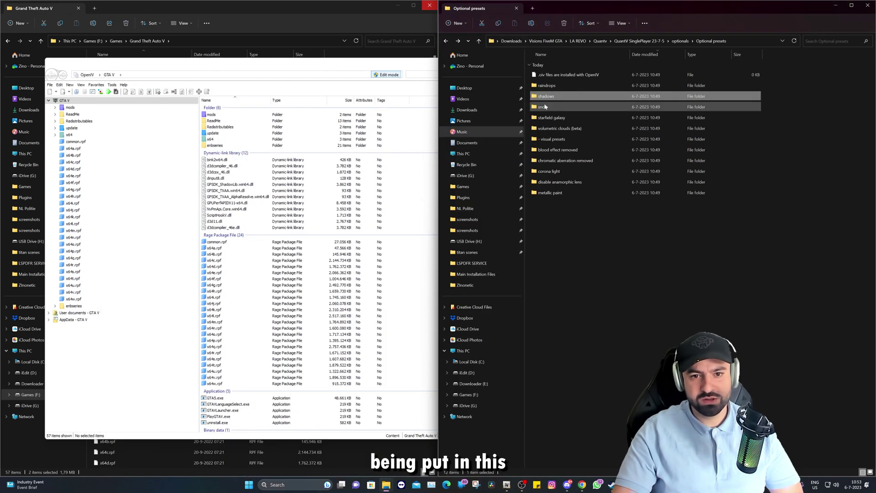
{"action": "double_click", "coordinate": [555, 111]}
{"action": "left_click", "coordinate": [446, 40]}
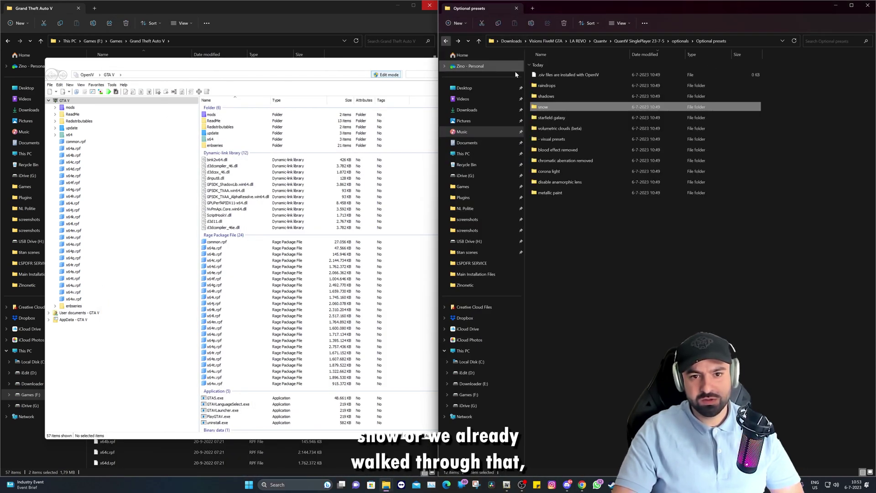
- Glance into the volumetric clouds (beta) folder, then open the metallic paint preset folder
{"action": "left_click", "coordinate": [565, 131]}
{"action": "double_click", "coordinate": [564, 131]}
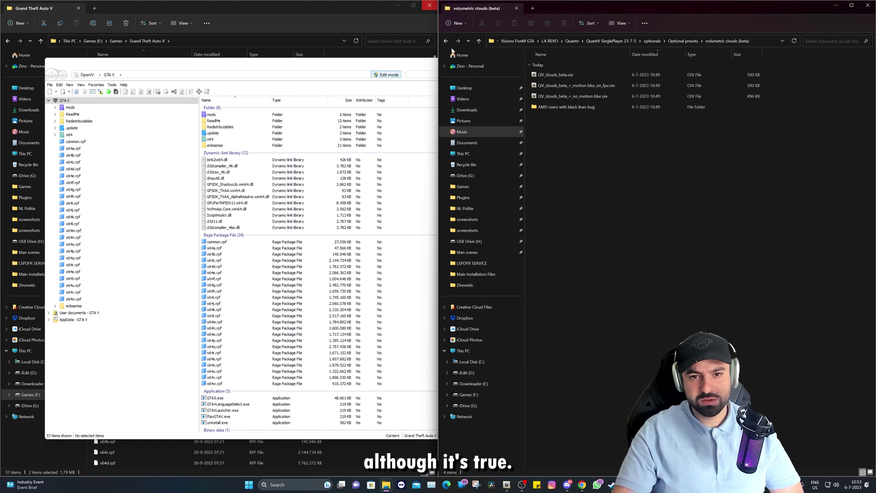
{"action": "left_click", "coordinate": [445, 41]}
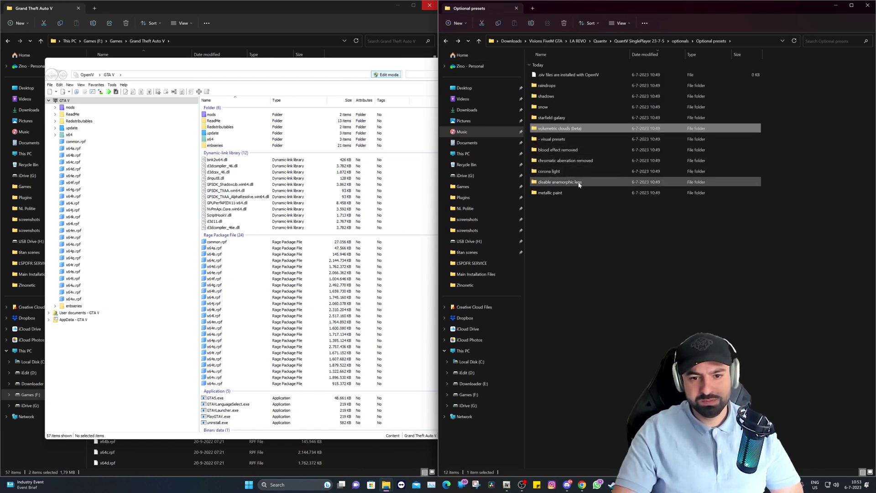
{"action": "double_click", "coordinate": [554, 193]}
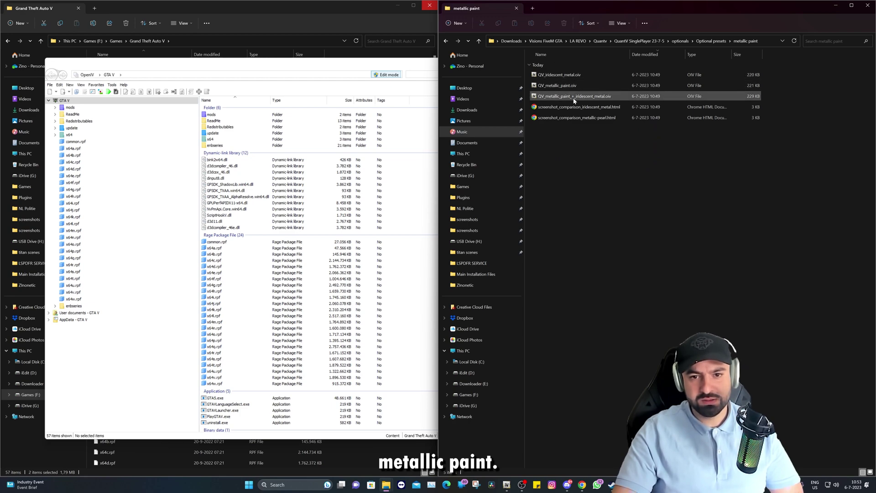
- Compare default and iridescent metal paint on the iridescent metal comparison page
{"action": "double_click", "coordinate": [643, 106]}
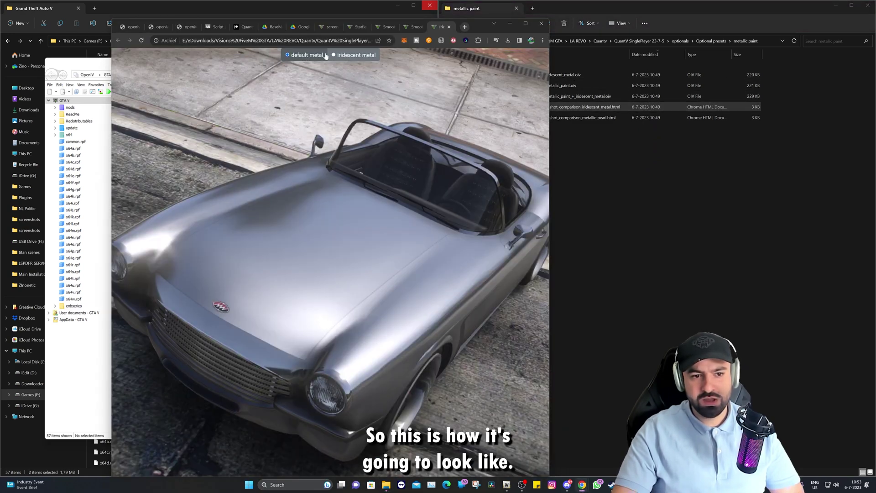
{"action": "left_click", "coordinate": [334, 55]}
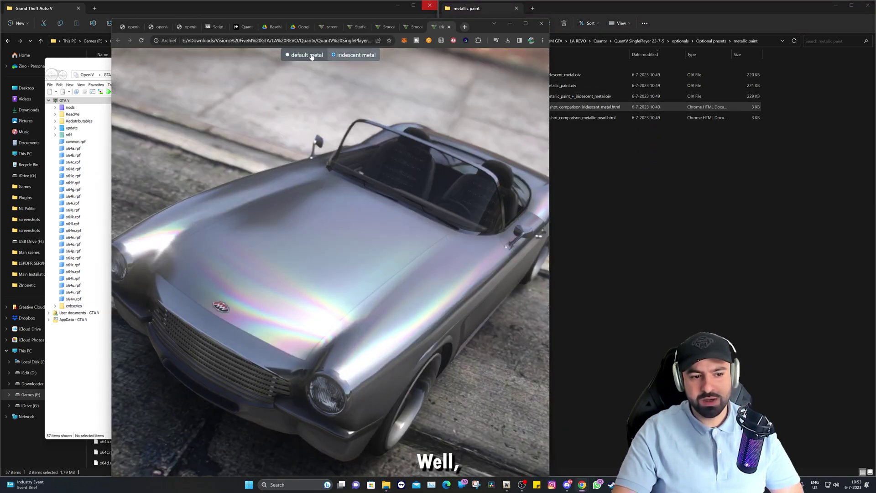
{"action": "left_click", "coordinate": [310, 56]}
{"action": "left_click", "coordinate": [337, 55]}
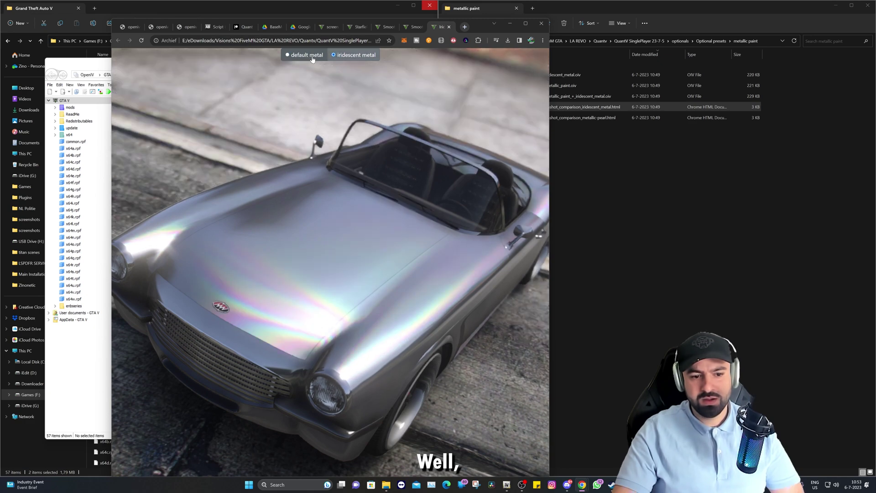
{"action": "left_click", "coordinate": [311, 57]}
{"action": "left_click", "coordinate": [342, 57]}
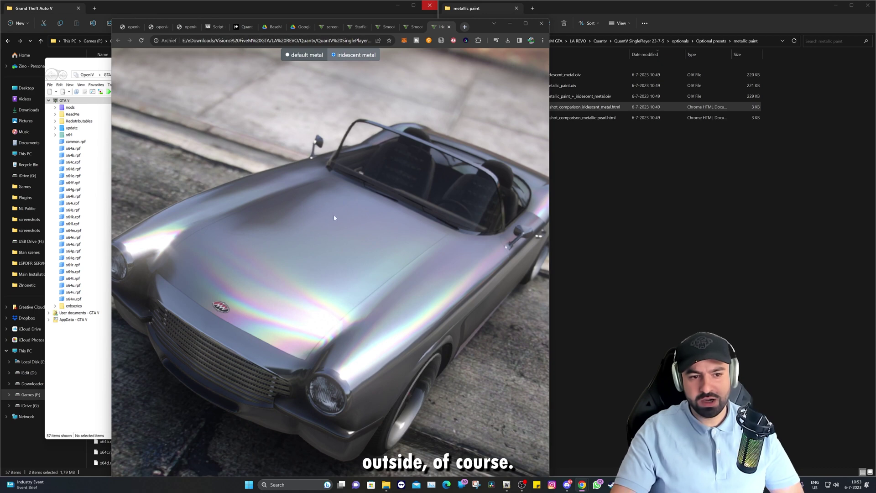
{"action": "left_click", "coordinate": [304, 54]}
{"action": "left_click", "coordinate": [343, 55]}
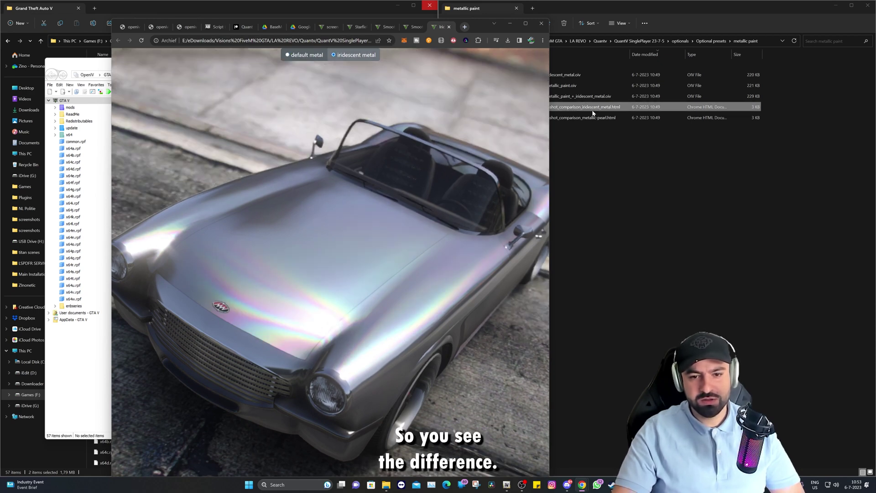
- Compare default and metallic/pearl paint, leaving the page on metallic/pearl
{"action": "double_click", "coordinate": [588, 117]}
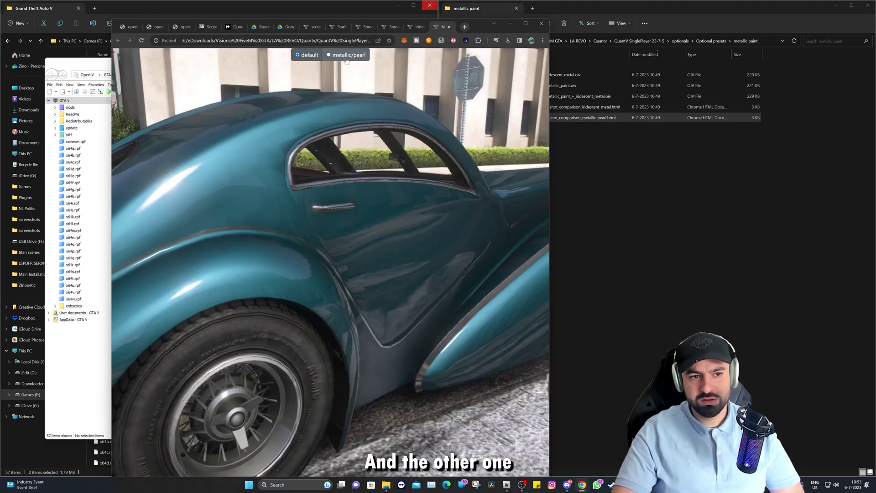
{"action": "left_click", "coordinate": [346, 59]}
{"action": "left_click", "coordinate": [315, 55]}
{"action": "left_click", "coordinate": [326, 55]}
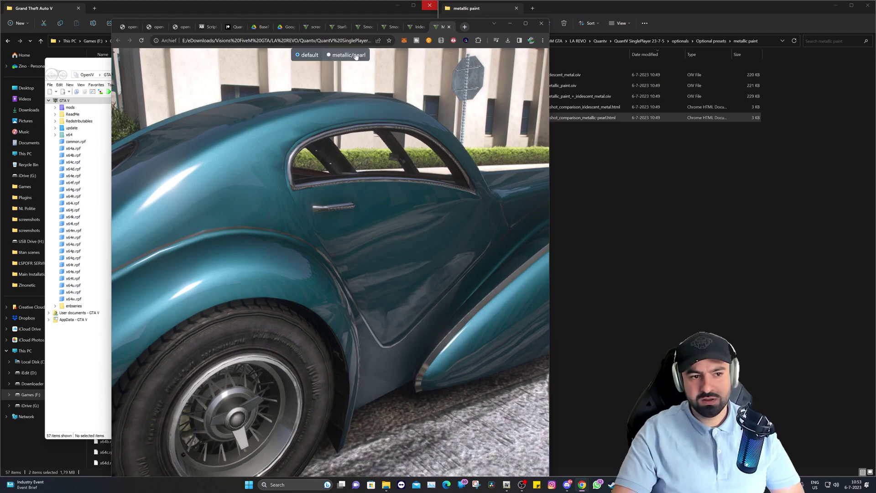
{"action": "left_click", "coordinate": [314, 56]}
{"action": "left_click", "coordinate": [333, 56]}
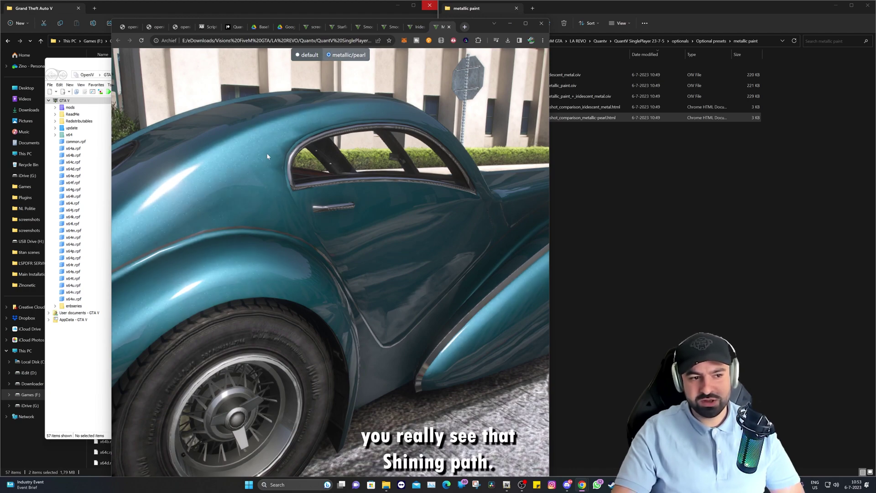
- Open the Metallic Paint + Iridescent Metal Paint package in the OpenIV Package Installer
{"action": "left_click", "coordinate": [510, 23]}
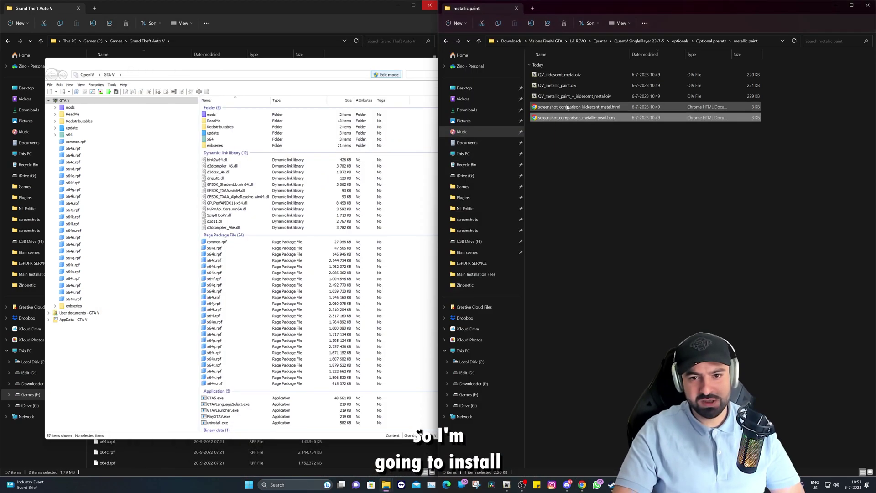
{"action": "left_click", "coordinate": [567, 97]}
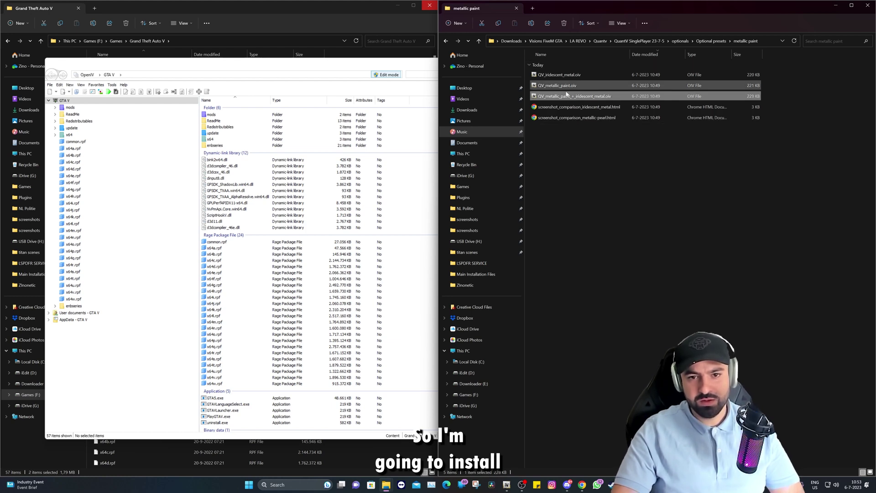
{"action": "double_click", "coordinate": [557, 96]}
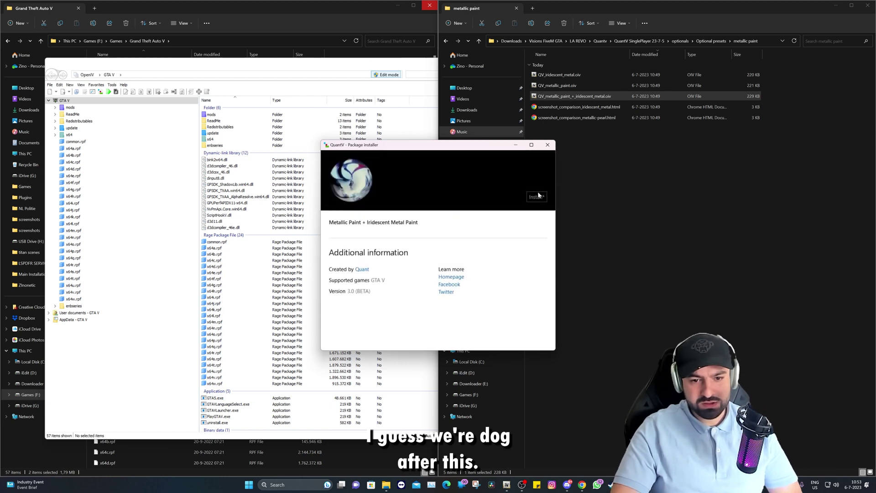
- Install the package into the mods folder and return the file browser to Optional presets
{"action": "left_click", "coordinate": [537, 196]}
{"action": "left_click", "coordinate": [421, 238]}
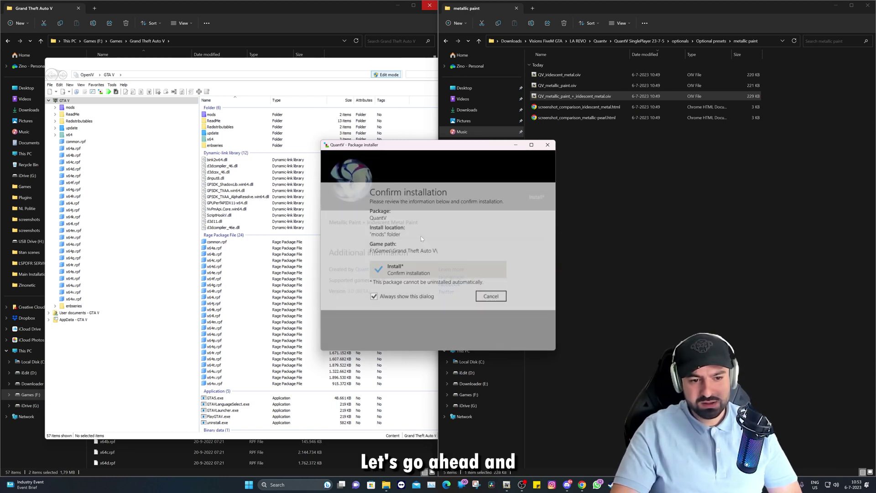
{"action": "left_click", "coordinate": [408, 270]}
{"action": "left_click", "coordinate": [460, 150]}
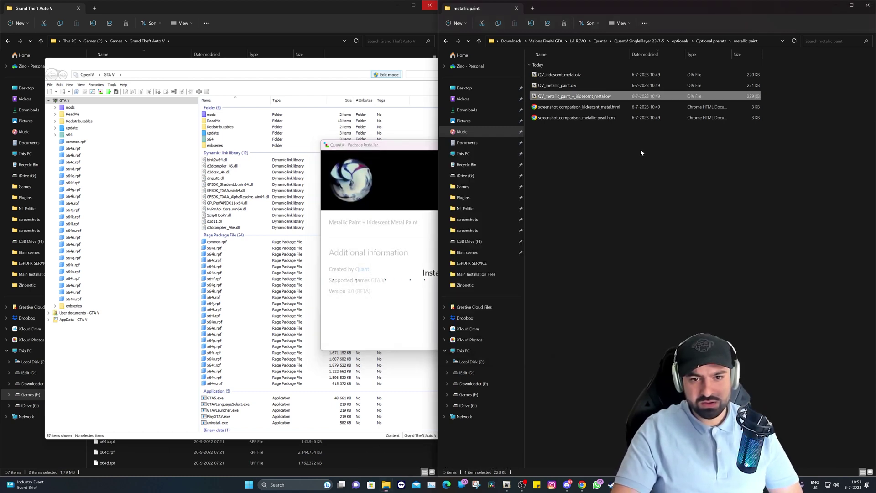
{"action": "left_click", "coordinate": [446, 42]}
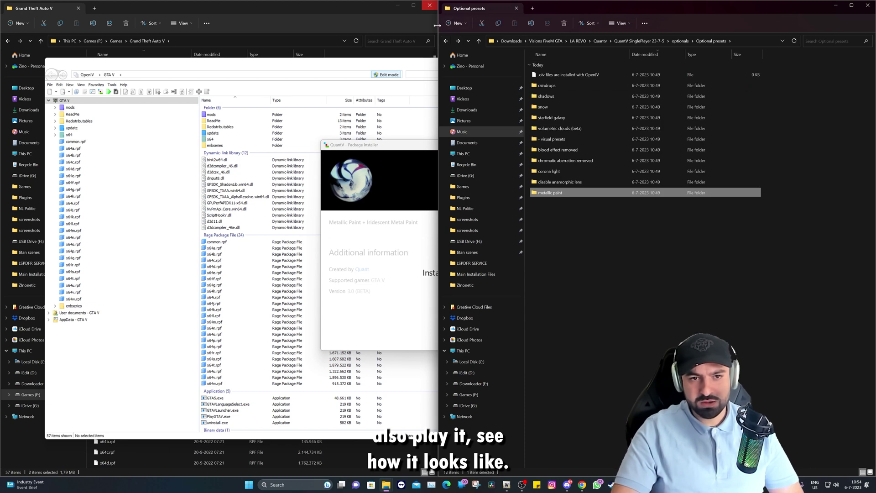
- Open Performance-quality presets, read readme.txt and install 1_ENB_Hyper.oiv
{"action": "left_click", "coordinate": [446, 42]}
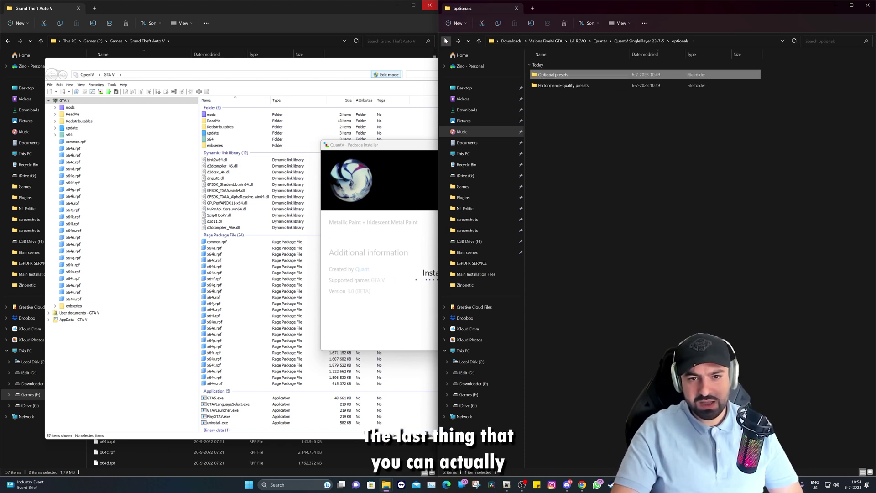
{"action": "double_click", "coordinate": [554, 85]}
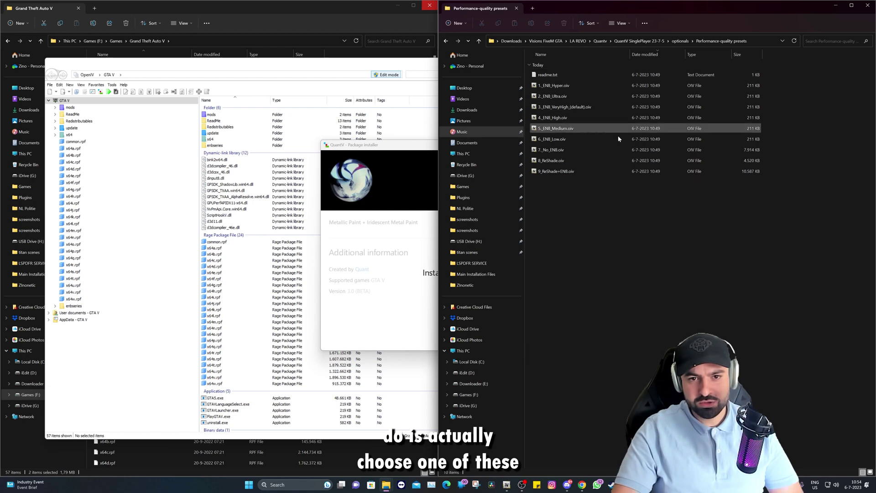
{"action": "double_click", "coordinate": [545, 75]}
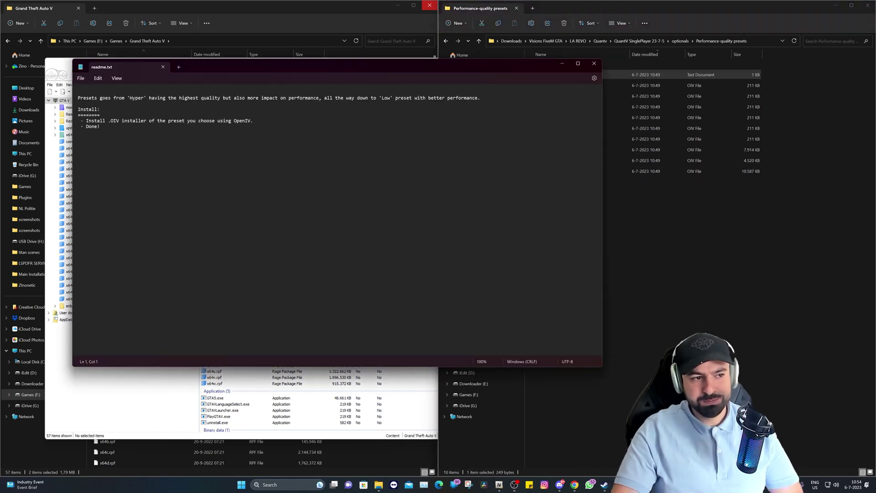
{"action": "left_click", "coordinate": [686, 205]}
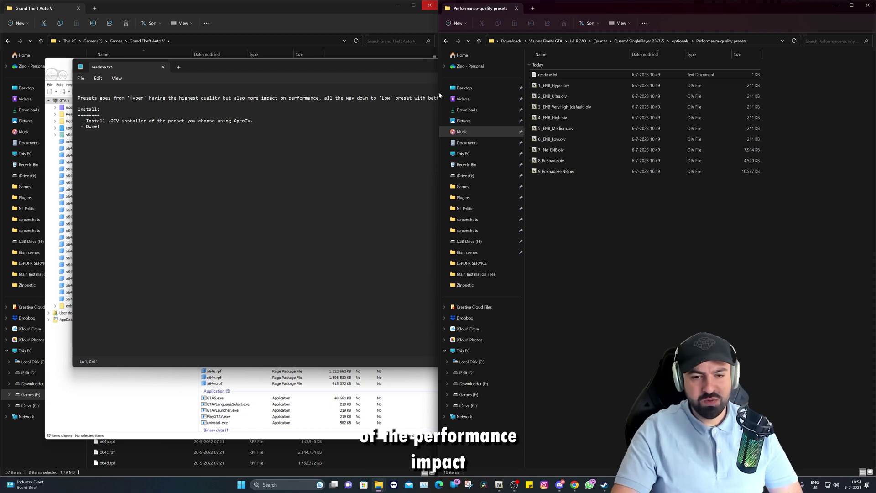
{"action": "left_click", "coordinate": [592, 85]}
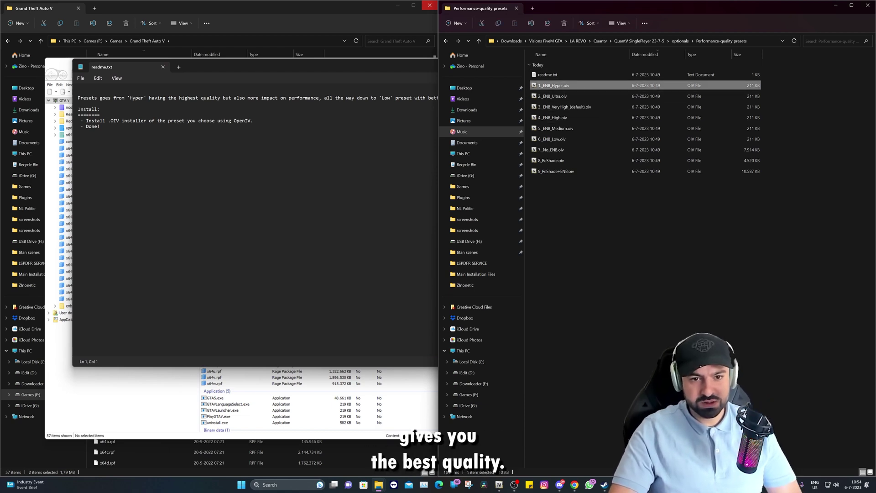
{"action": "left_click", "coordinate": [100, 127]}
{"action": "left_click_drag", "start_coordinate": [526, 66], "coordinate": [563, 268]}
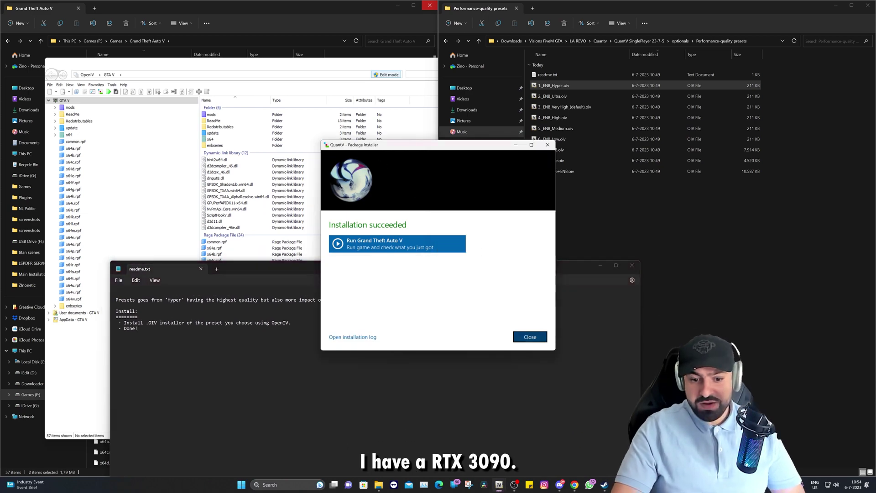
{"action": "key", "text": "Escape"}
{"action": "left_click", "coordinate": [600, 265]}
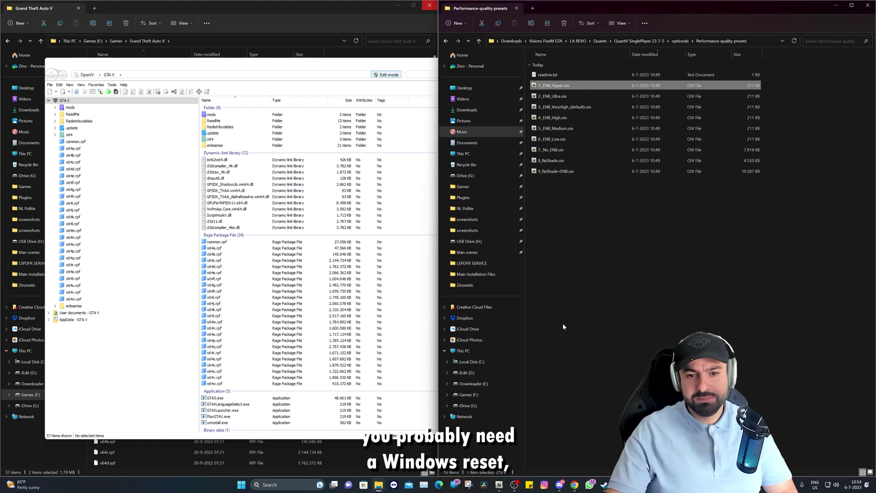
- Select groups of preset files, ending with the readme through 6_ENB_Low rows
{"action": "left_click_drag", "start_coordinate": [722, 272], "coordinate": [566, 77]}
{"action": "left_click_drag", "start_coordinate": [588, 237], "coordinate": [589, 67]}
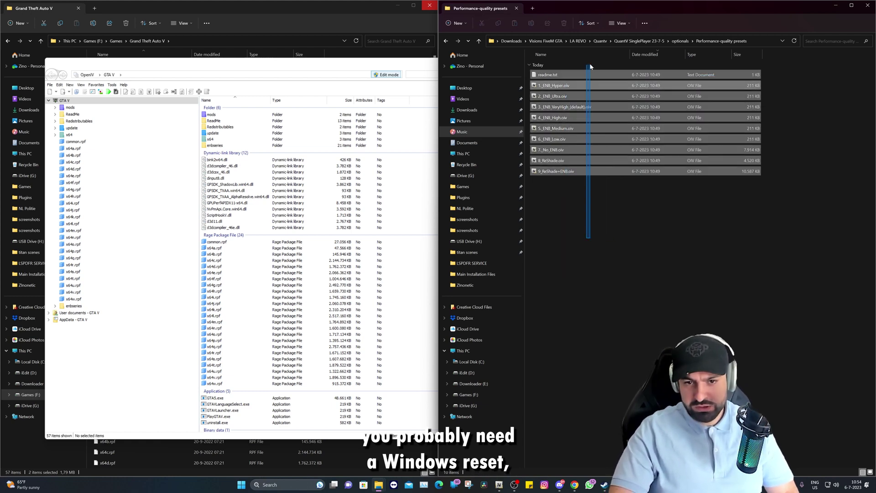
{"action": "left_click", "coordinate": [628, 279]}
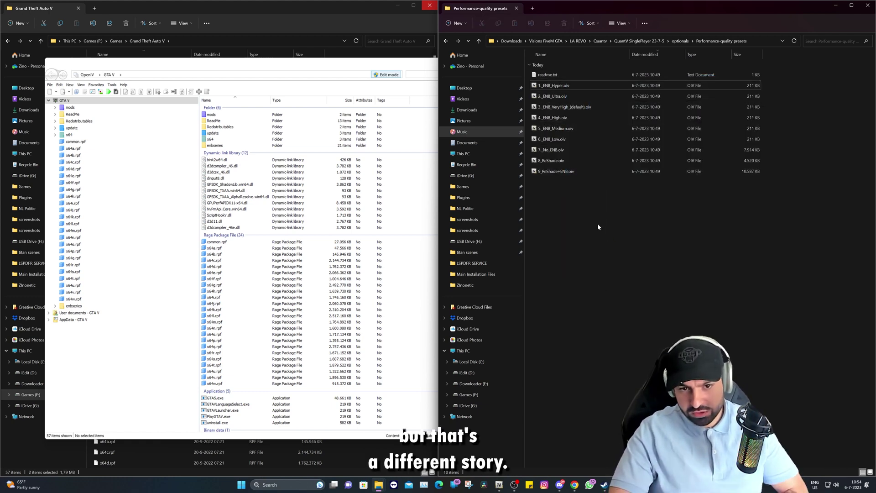
{"action": "left_click_drag", "start_coordinate": [568, 192], "coordinate": [566, 47]}
{"action": "left_click", "coordinate": [614, 262]}
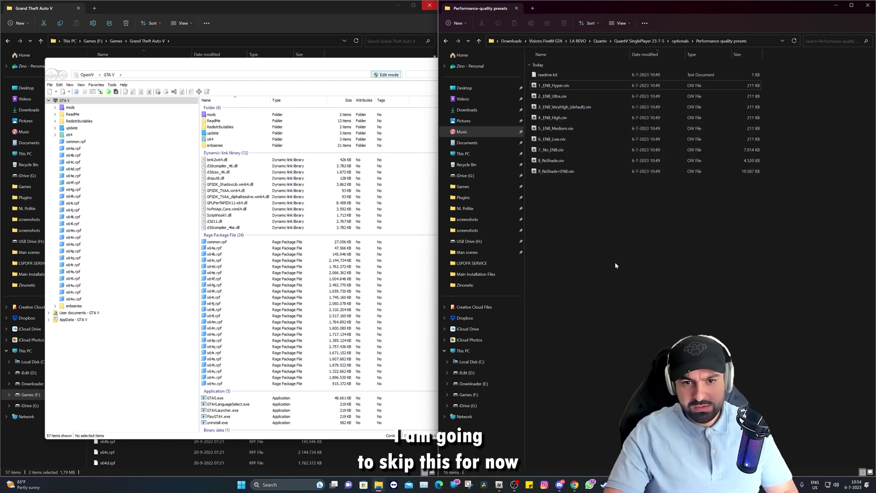
{"action": "left_click_drag", "start_coordinate": [809, 74], "coordinate": [569, 236]}
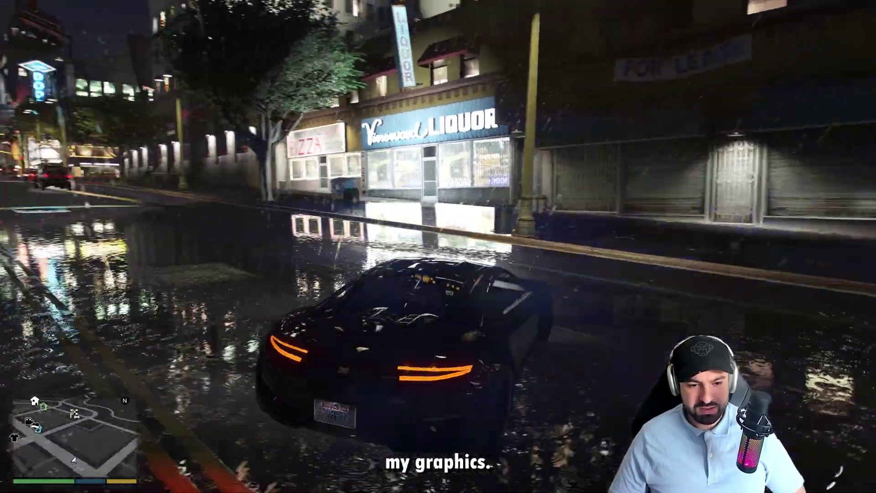
{"action": "key", "text": "Escape"}
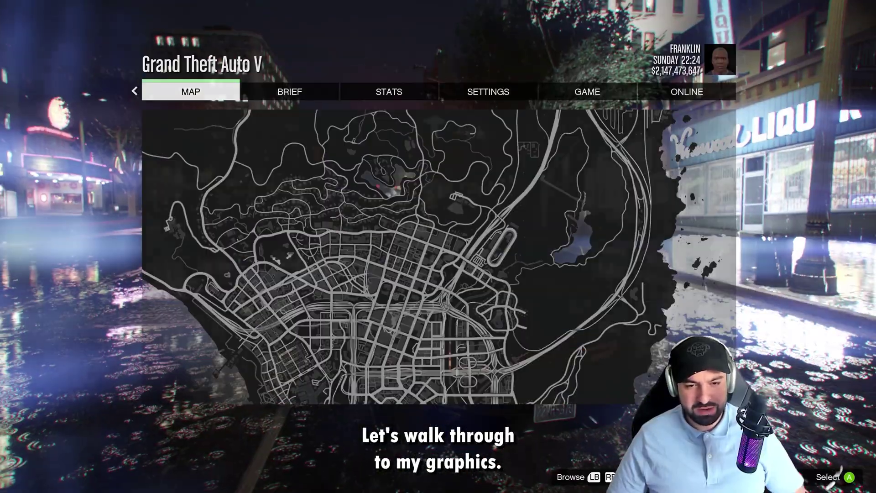
{"action": "key", "text": "e"}
{"action": "key", "text": "e"}
{"action": "key", "text": "e"}
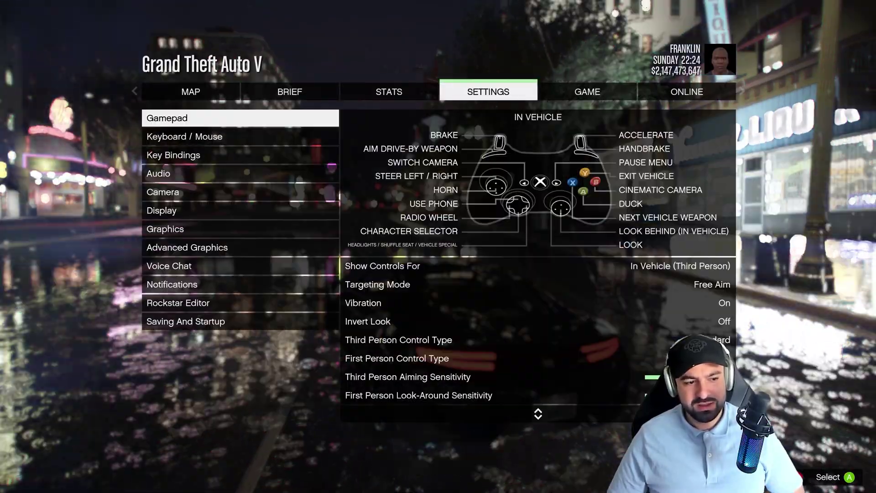
{"action": "key", "text": "Up"}
{"action": "key", "text": "Up"}
{"action": "key", "text": "Up"}
{"action": "key", "text": "Up"}
{"action": "key", "text": "Up"}
{"action": "key", "text": "Up"}
{"action": "key", "text": "Return"}
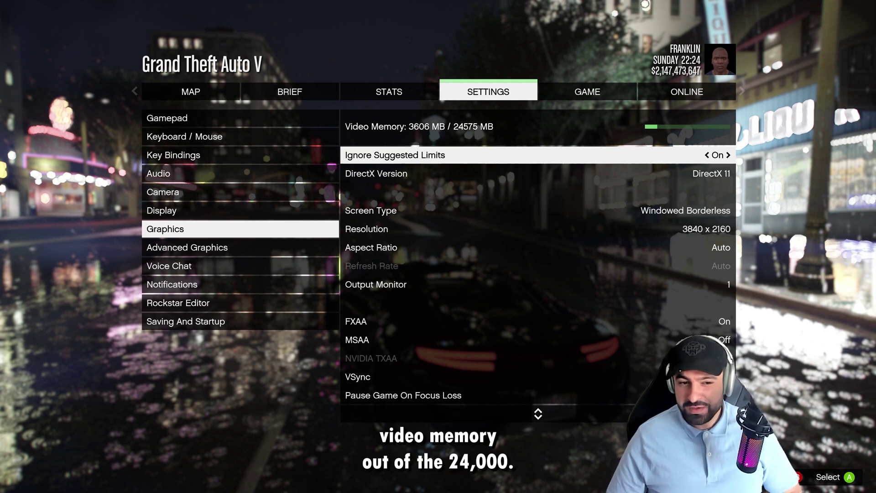
{"action": "key", "text": "Up"}
{"action": "key", "text": "Up"}
{"action": "key", "text": "Up"}
{"action": "key", "text": "Up"}
{"action": "key", "text": "Up"}
{"action": "key", "text": "Up"}
{"action": "key", "text": "Up"}
{"action": "key", "text": "Up"}
{"action": "key", "text": "Up"}
{"action": "key", "text": "Up"}
{"action": "key", "text": "Up"}
{"action": "key", "text": "Up"}
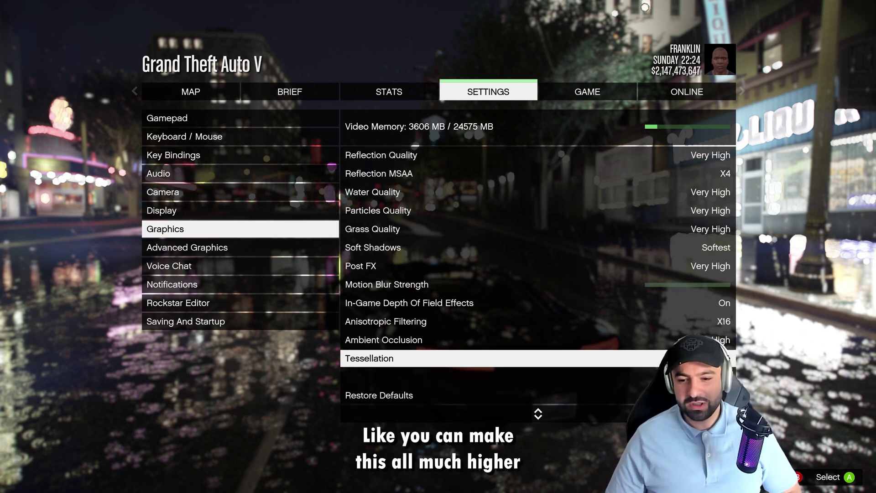
{"action": "key", "text": "Up"}
{"action": "key", "text": "Up"}
{"action": "key", "text": "Up"}
{"action": "key", "text": "Up"}
{"action": "key", "text": "Up"}
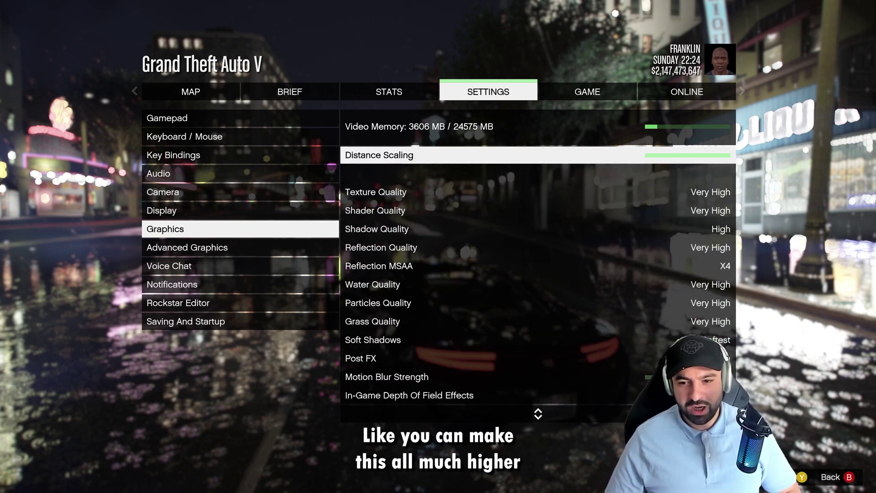
{"action": "key", "text": "Up"}
{"action": "key", "text": "Up"}
{"action": "key", "text": "Up"}
{"action": "key", "text": "Up"}
{"action": "key", "text": "Up"}
{"action": "key", "text": "Up"}
{"action": "key", "text": "Up"}
{"action": "key", "text": "Up"}
{"action": "key", "text": "Up"}
{"action": "key", "text": "Up"}
{"action": "key", "text": "Up"}
{"action": "key", "text": "Up"}
{"action": "key", "text": "Up"}
{"action": "key", "text": "Up"}
{"action": "key", "text": "Up"}
{"action": "key", "text": "Up"}
{"action": "key", "text": "Up"}
{"action": "key", "text": "Up"}
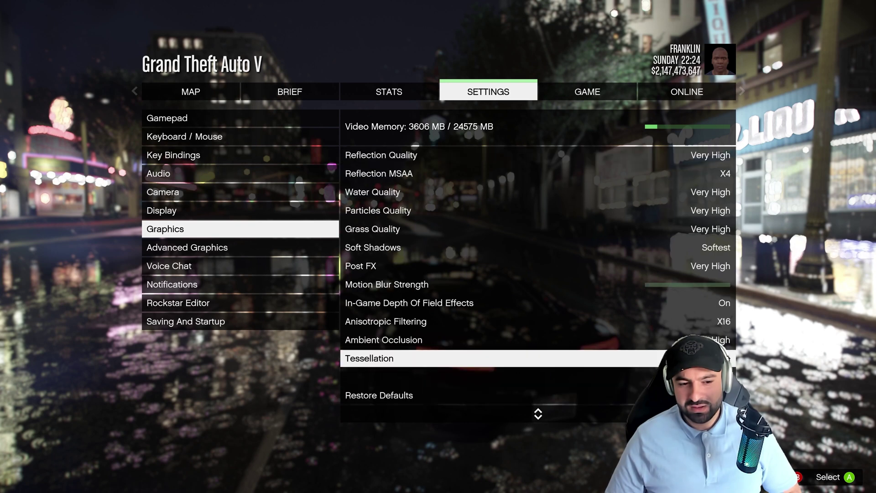
{"action": "key", "text": "Up"}
{"action": "key", "text": "Up"}
{"action": "key", "text": "Up"}
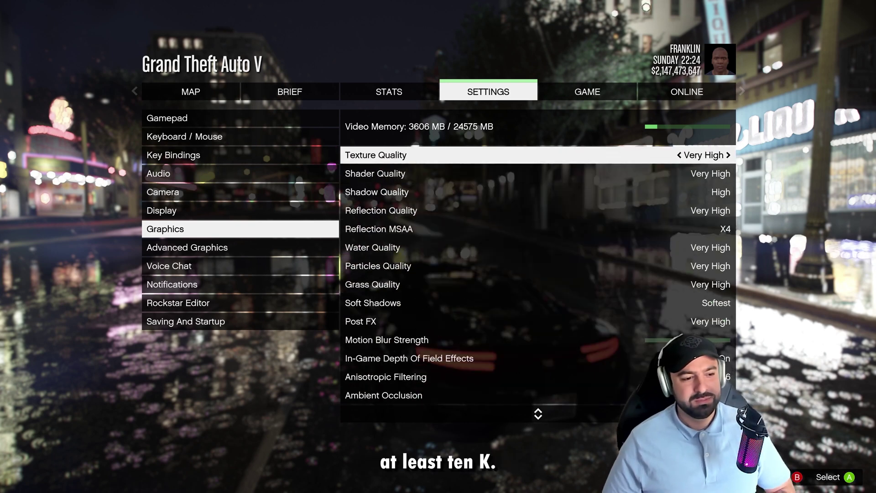
{"action": "key", "text": "Escape"}
{"action": "key", "text": "Down"}
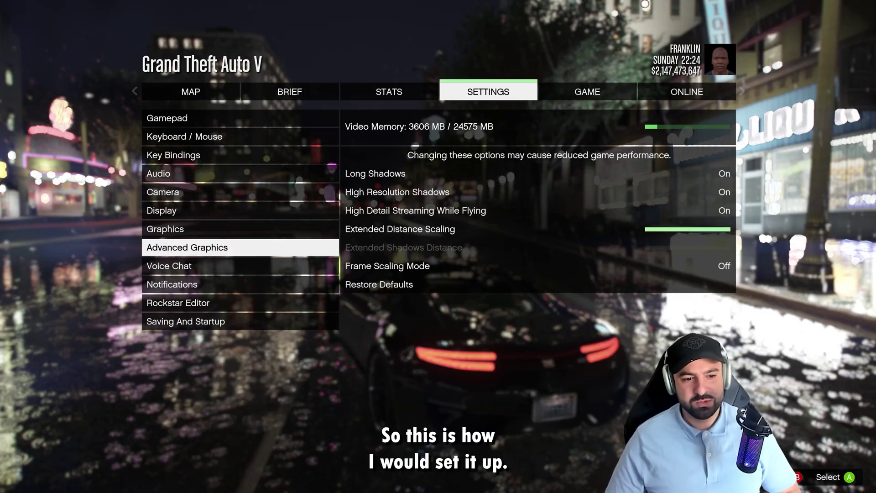
{"action": "key", "text": "Escape"}
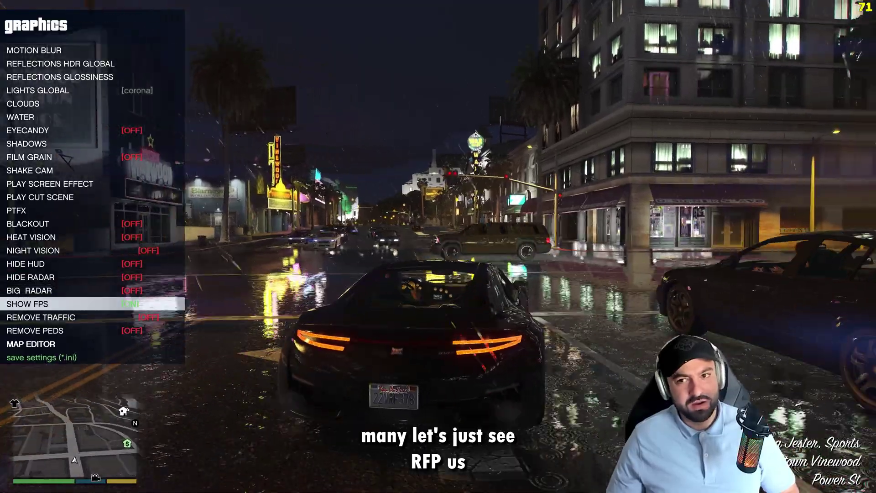
- Close the QuantV trainer menu and switch to the chase camera behind the car
{"action": "key", "text": "BackSpace"}
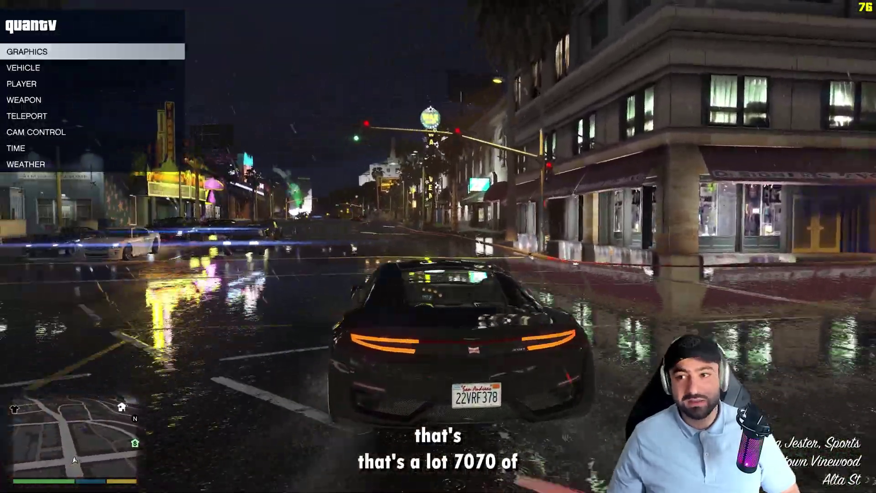
{"action": "key", "text": "BackSpace"}
{"action": "key", "text": "r"}
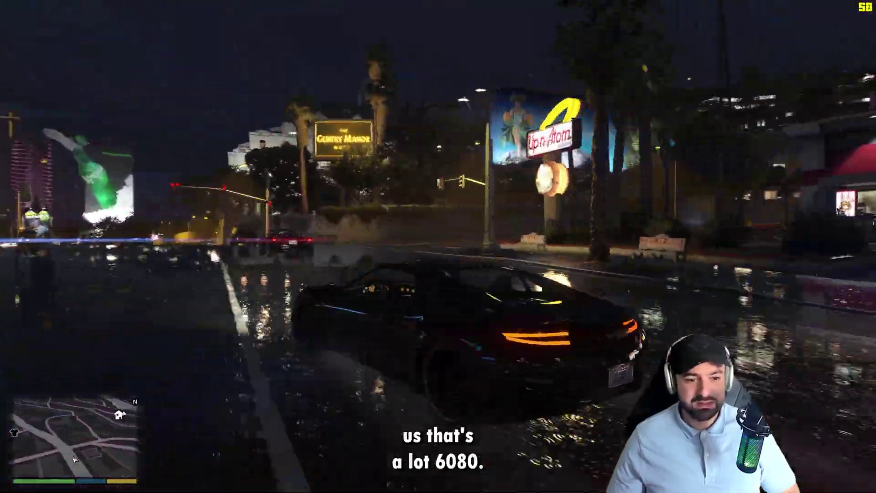
{"action": "key", "text": "w"}
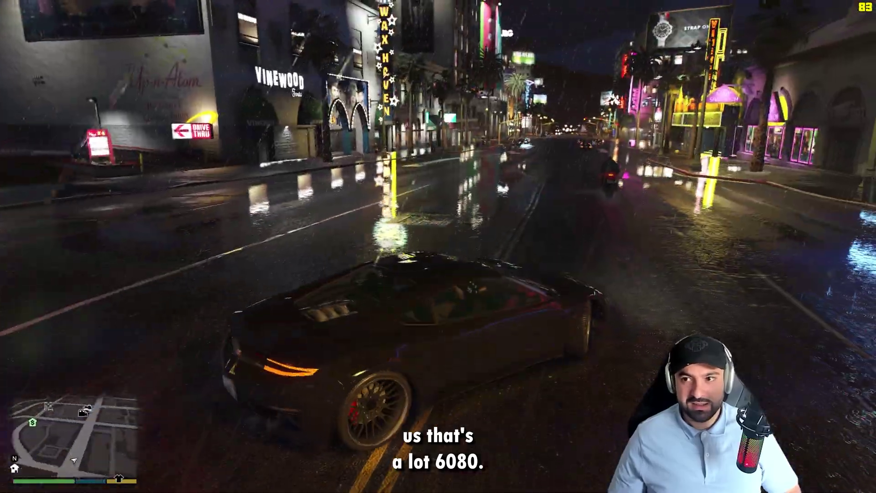